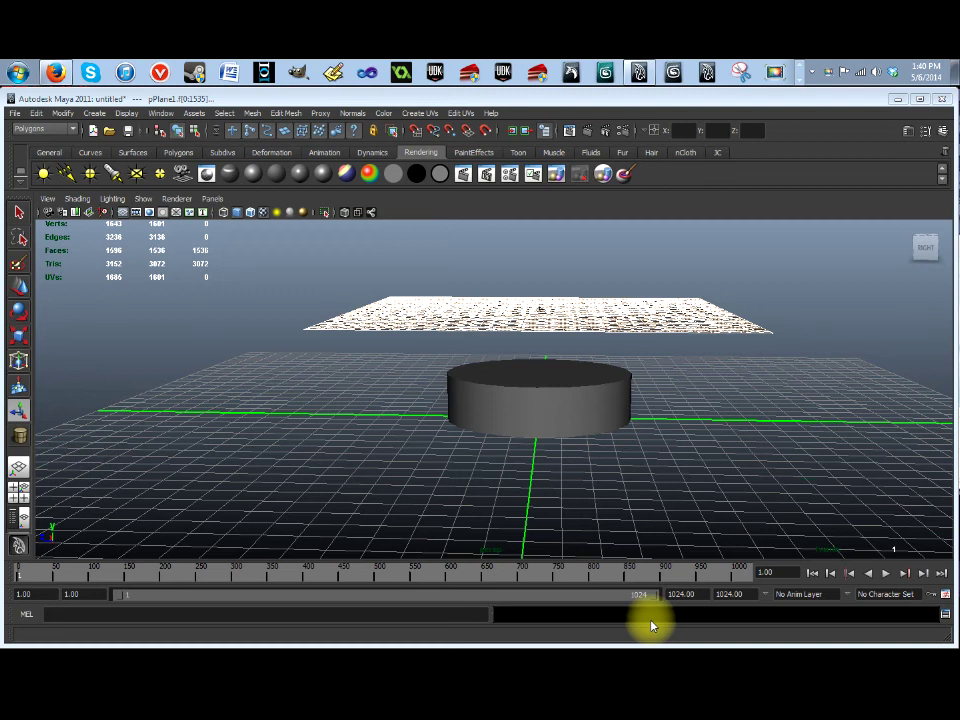
Step: Play the cloth simulation, then stop it and rewind to the first frame
click(880, 573)
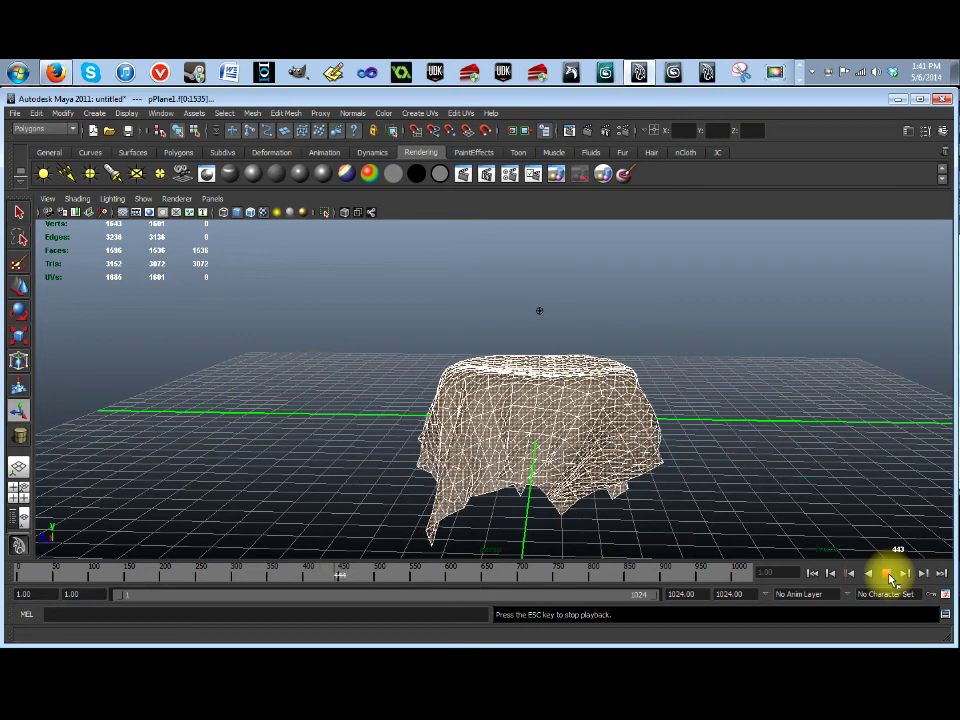
click(885, 574)
click(812, 573)
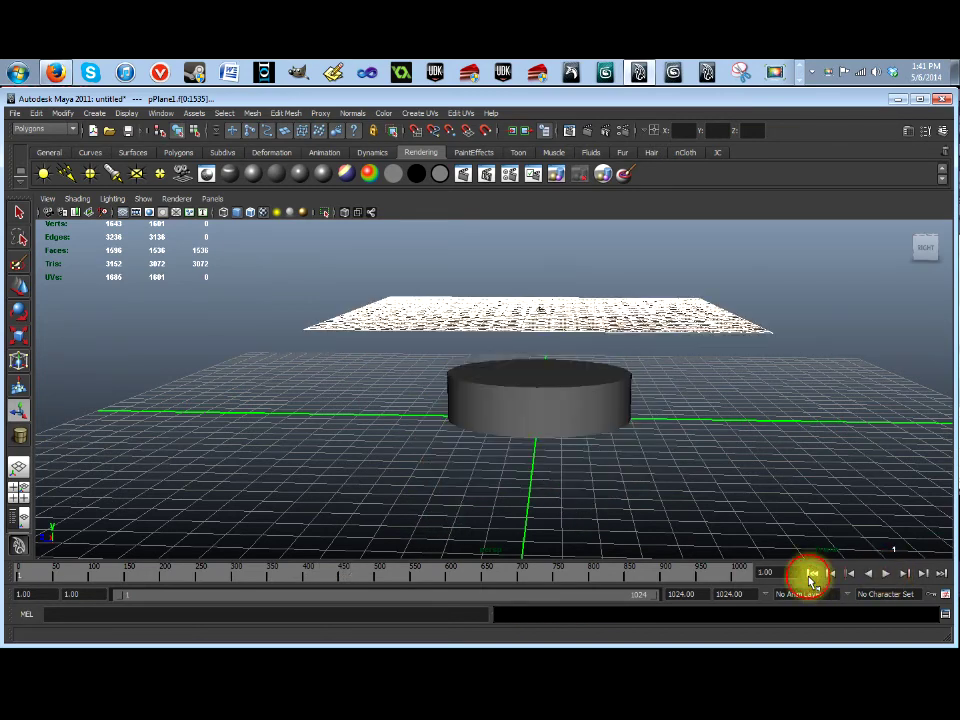
Step: Start a new scene without saving the old one, and reframe the view on the empty grid
click(92, 130)
click(478, 384)
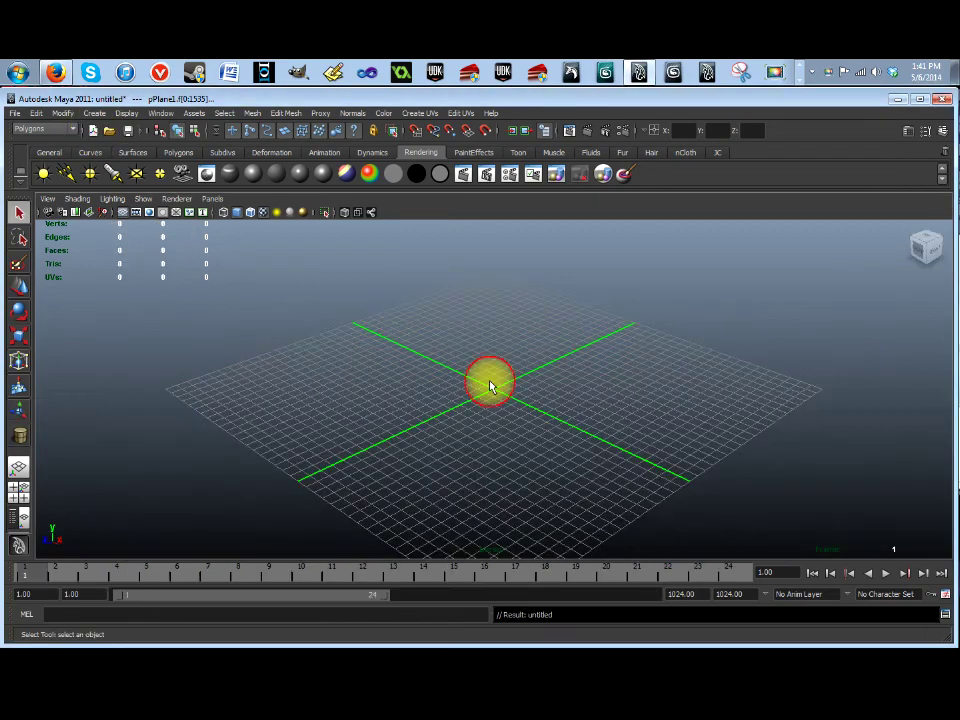
alt+drag(520, 421, 590, 402)
scroll(591, 404, up, 3)
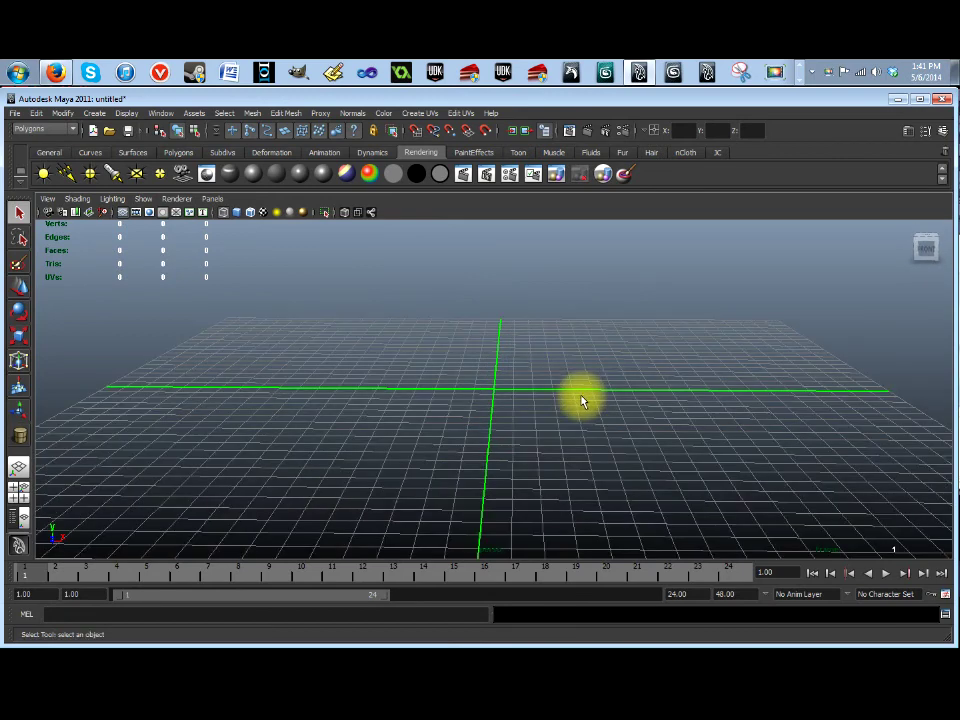
alt+middle_drag(581, 396, 587, 425)
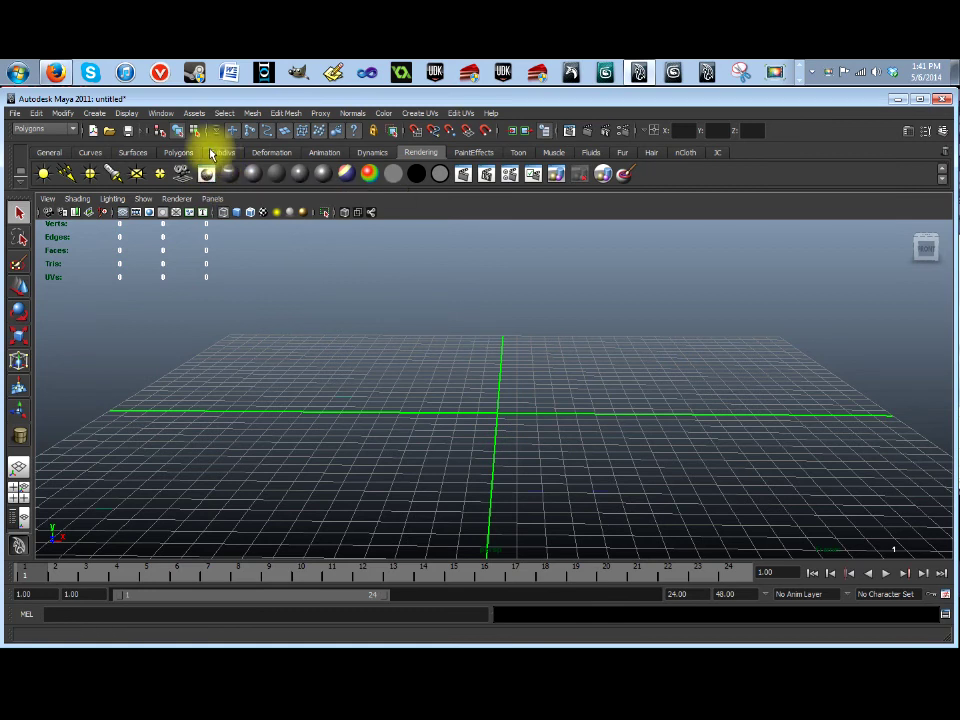
Step: Drag out a polygon cylinder from the grid origin using the Polygons shelf
click(178, 152)
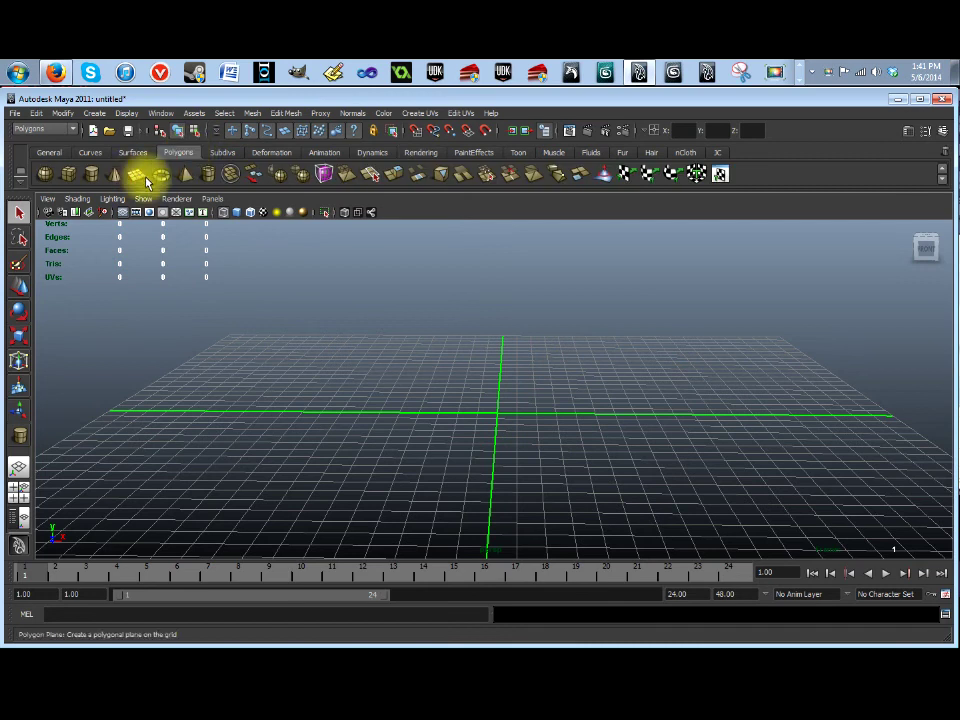
click(91, 177)
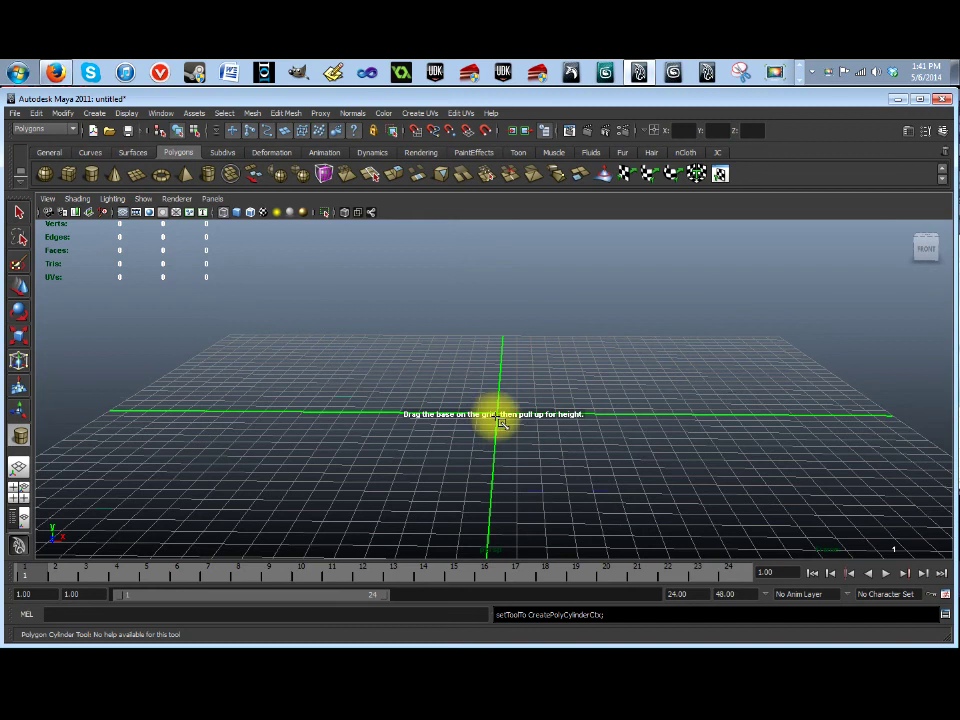
drag(502, 420, 538, 371)
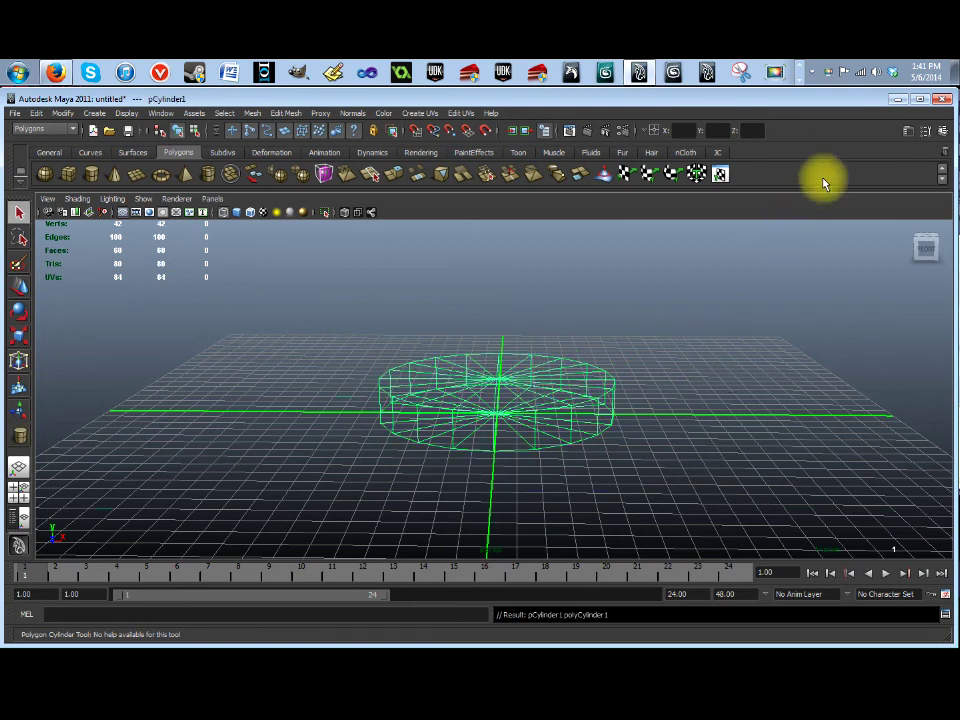
Step: Set the polyCylinder1 Radius to 96 and Height to 32 in the Attribute Editor
click(910, 134)
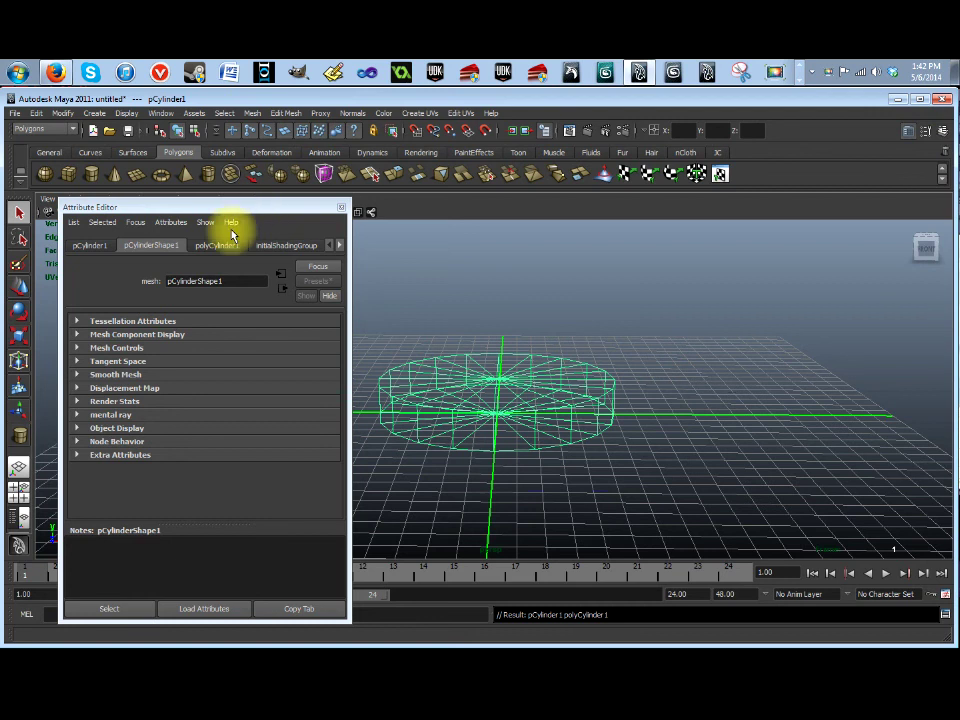
click(226, 248)
click(196, 338)
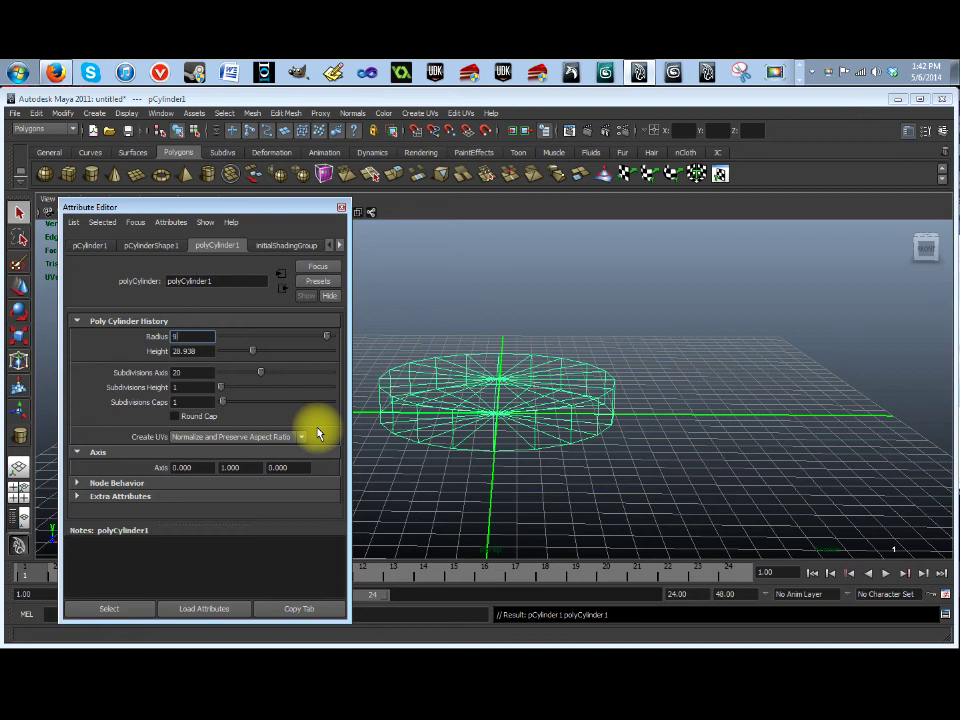
text(96)
click(197, 350)
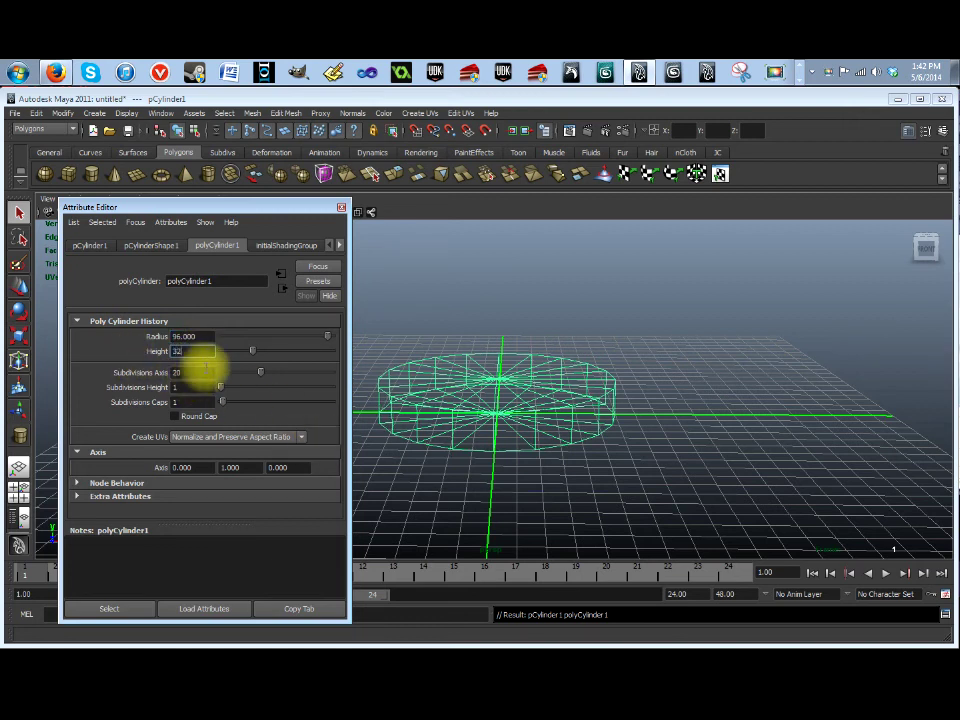
text(32)
click(189, 336)
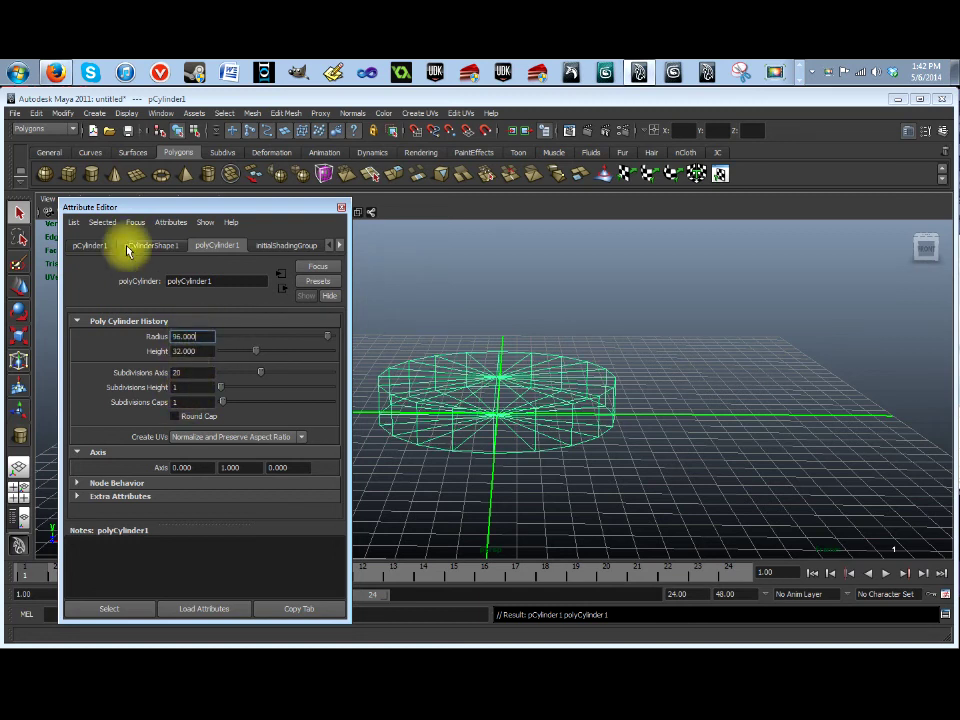
click(90, 245)
Step: Set the cylinder's Translate X and Z to 0
click(135, 337)
text(0)
click(289, 336)
text(0)
key(shift+Tab)
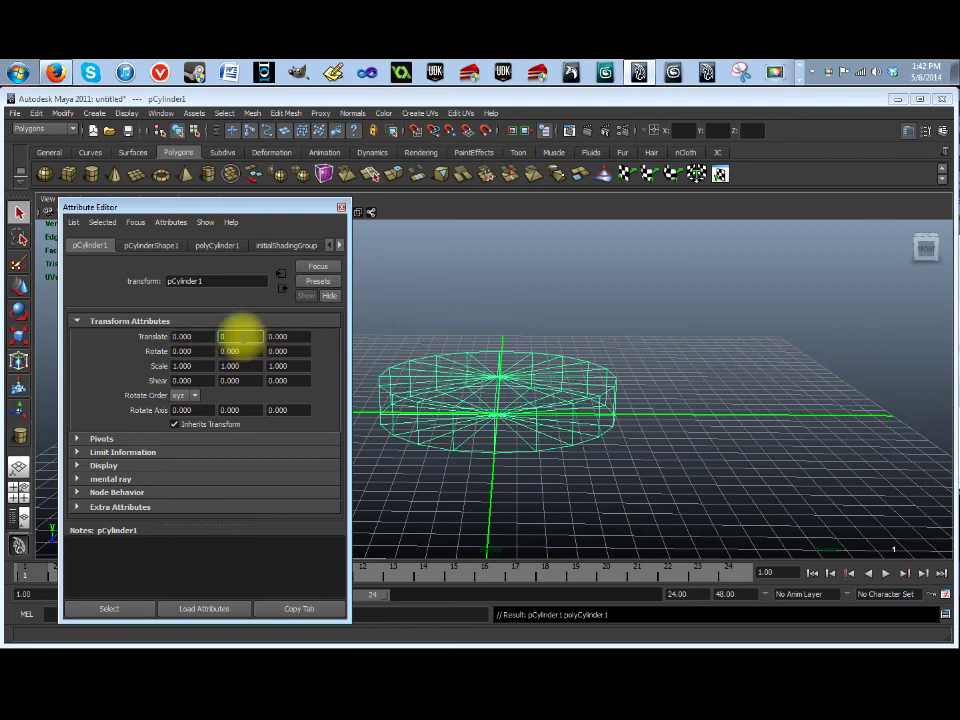
text(0)
key(Return)
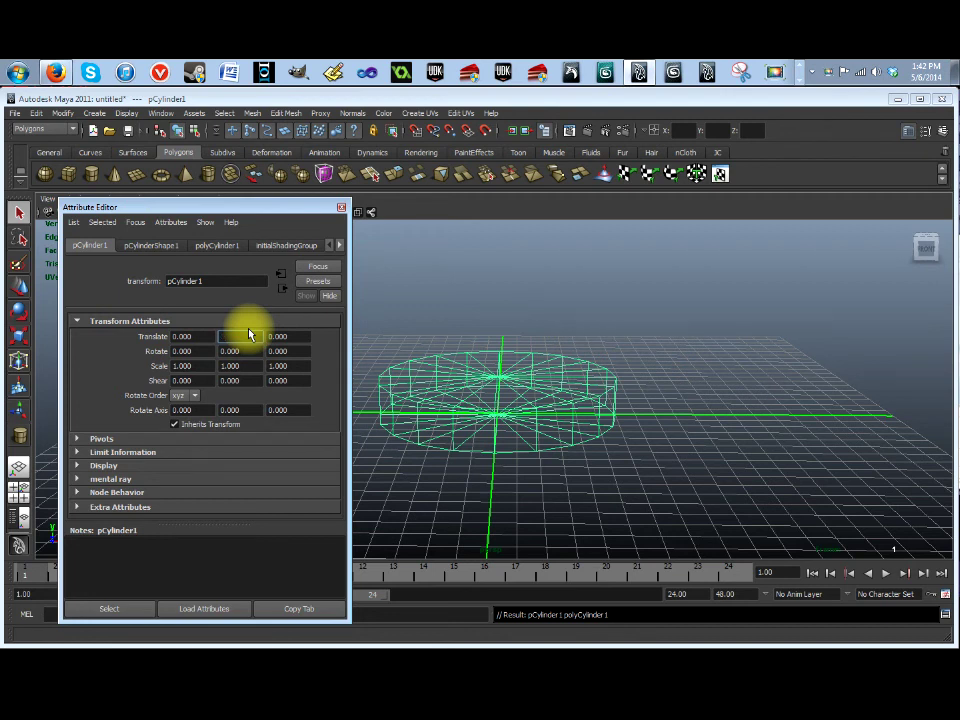
text(6)
click(288, 336)
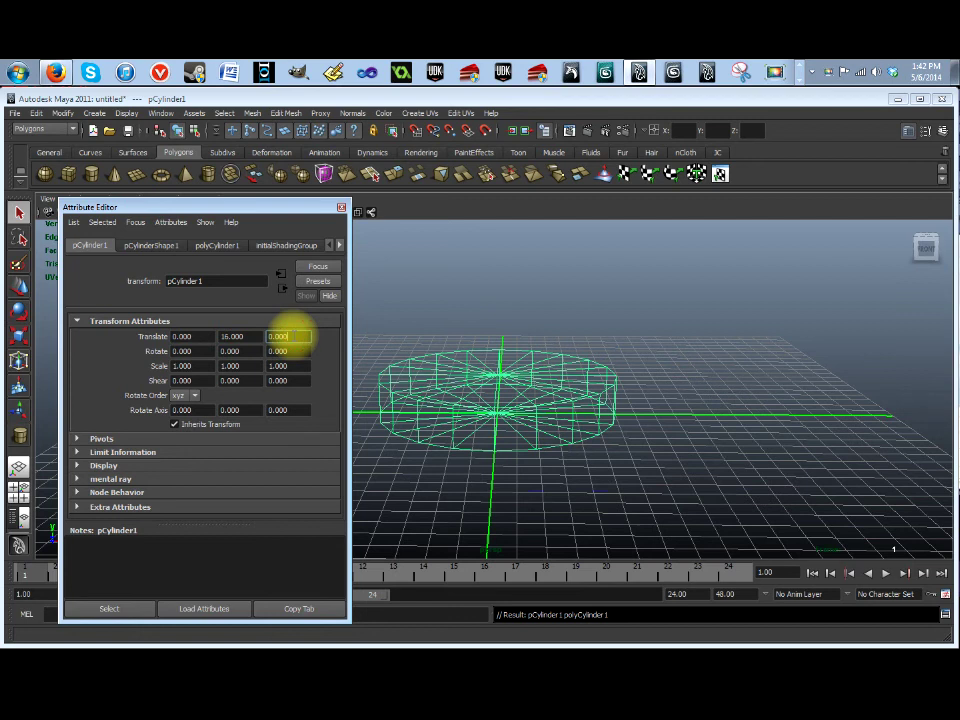
Step: Turn on smooth shading and set Translate Y to 16 so the cylinder's base rests on the grid
drag(313, 207, 236, 236)
click(251, 212)
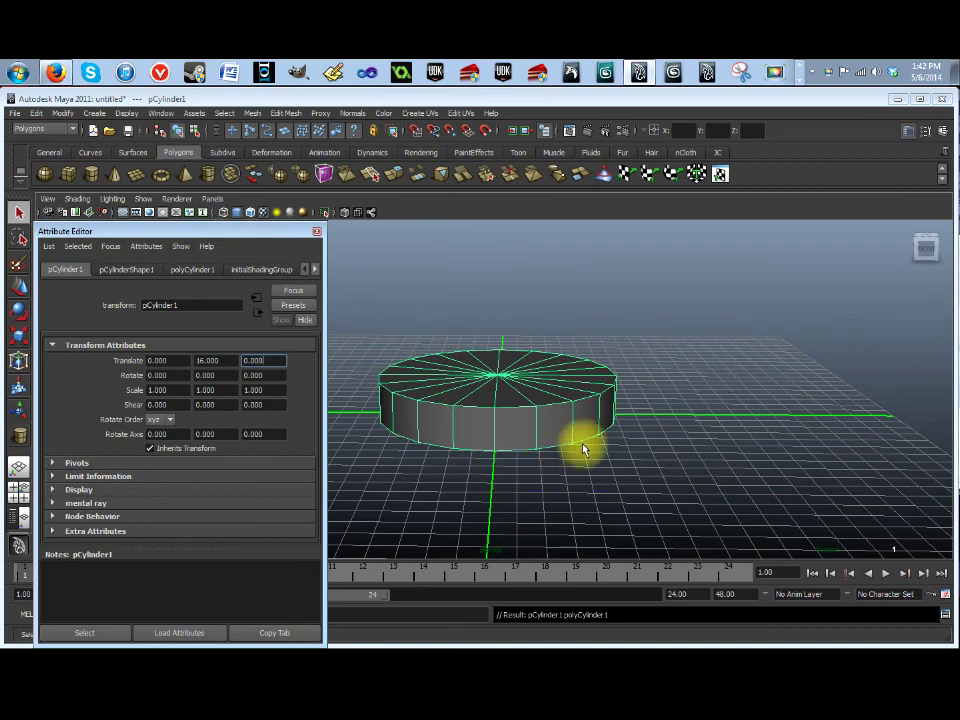
alt+drag(581, 441, 521, 426)
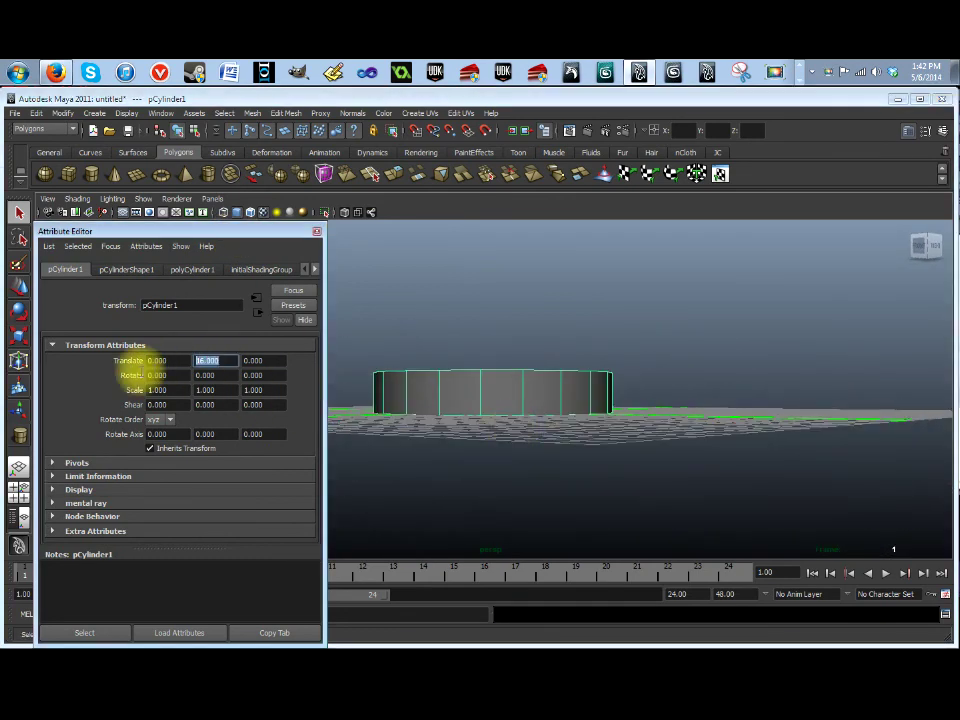
text(0)
key(Return)
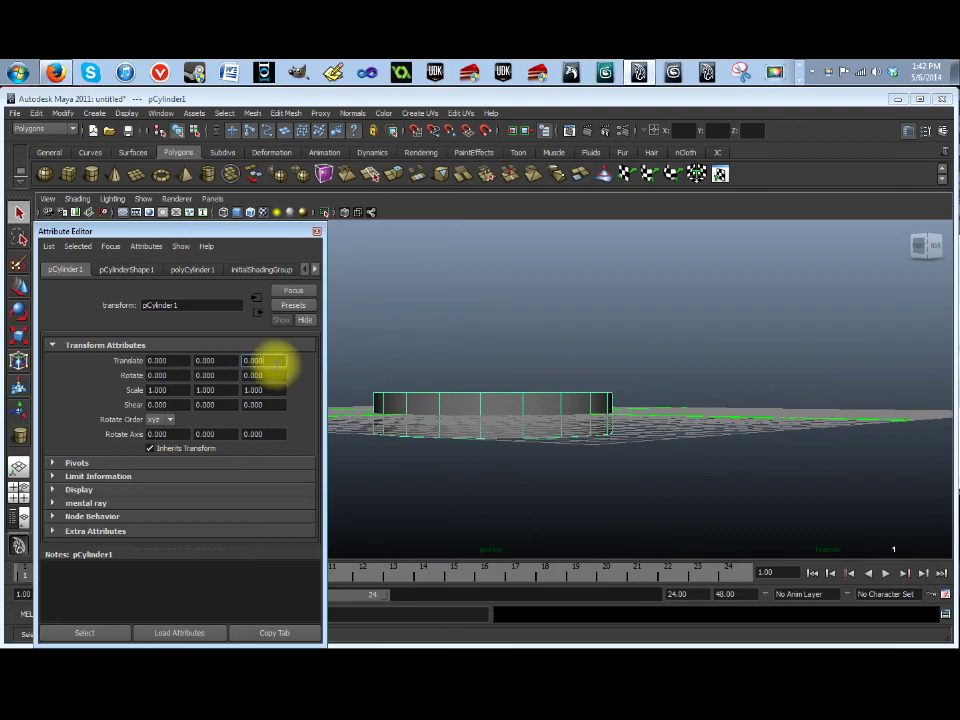
alt+drag(343, 429, 378, 447)
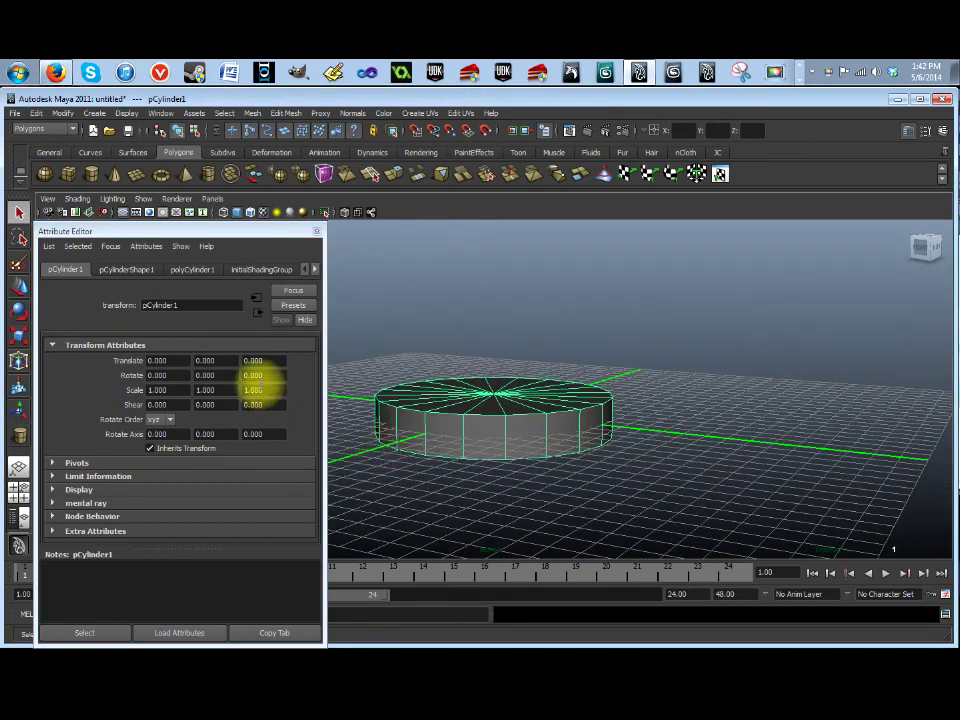
text(16)
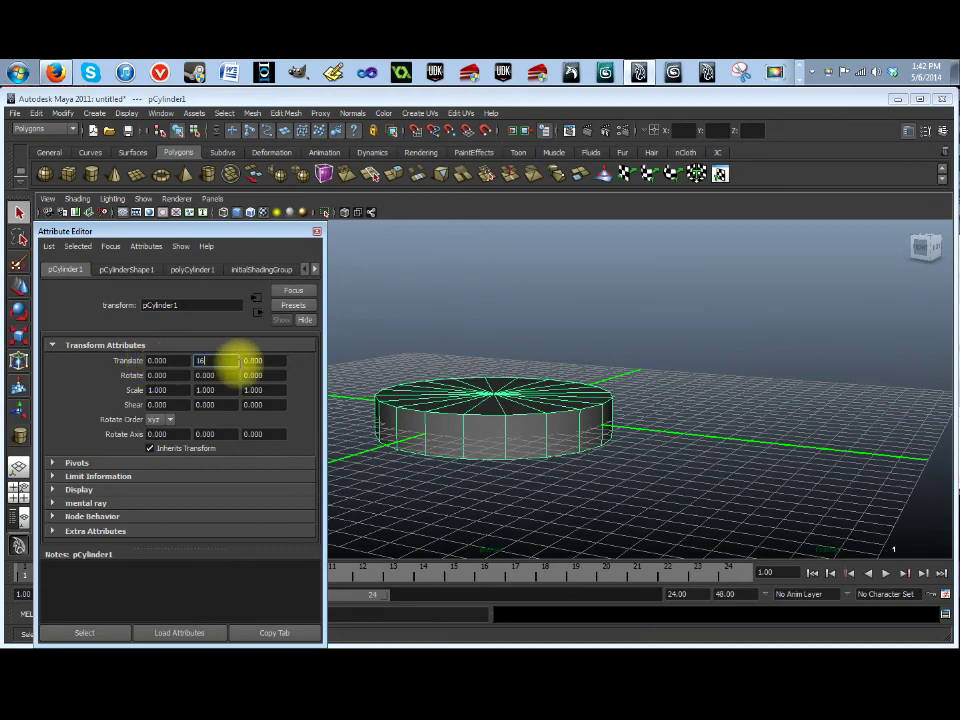
key(Tab)
alt+drag(504, 463, 446, 364)
click(316, 231)
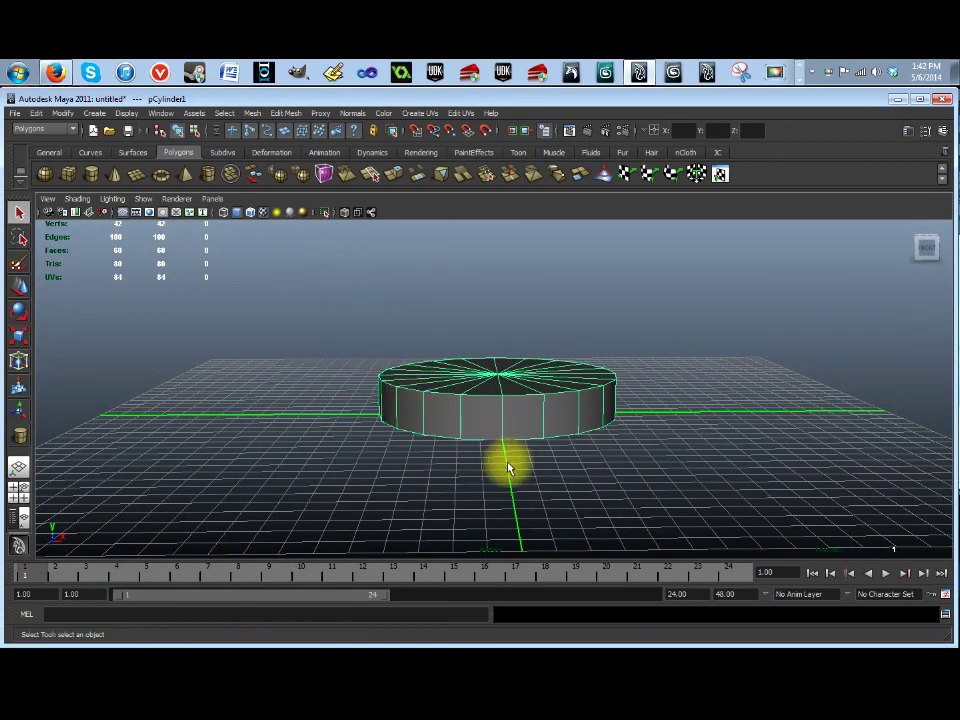
alt+drag(579, 476, 560, 470)
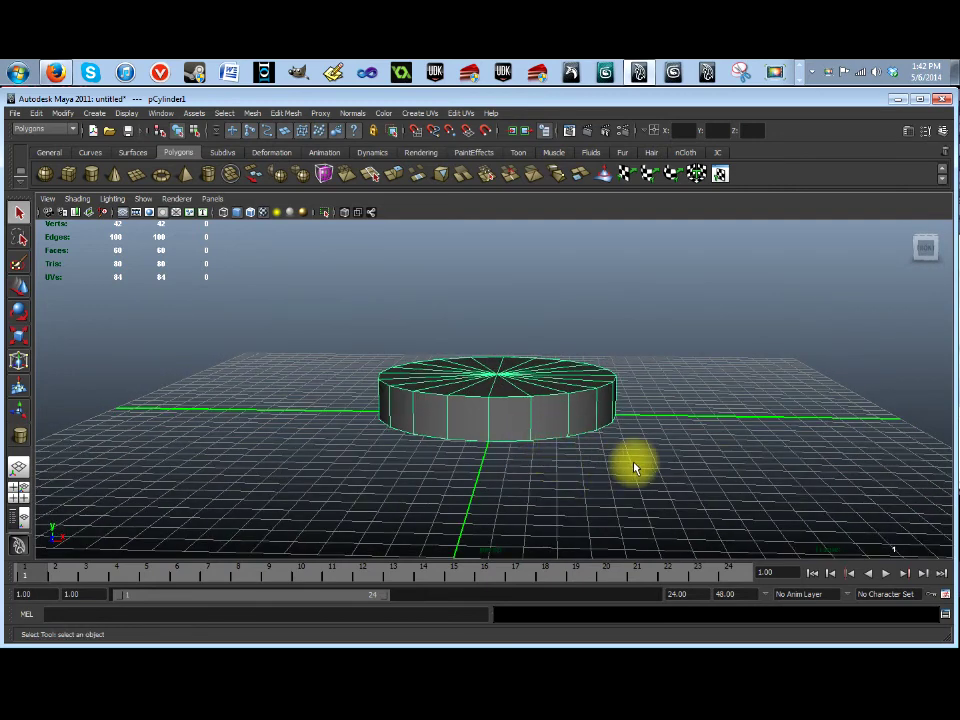
alt+drag(639, 459, 645, 468)
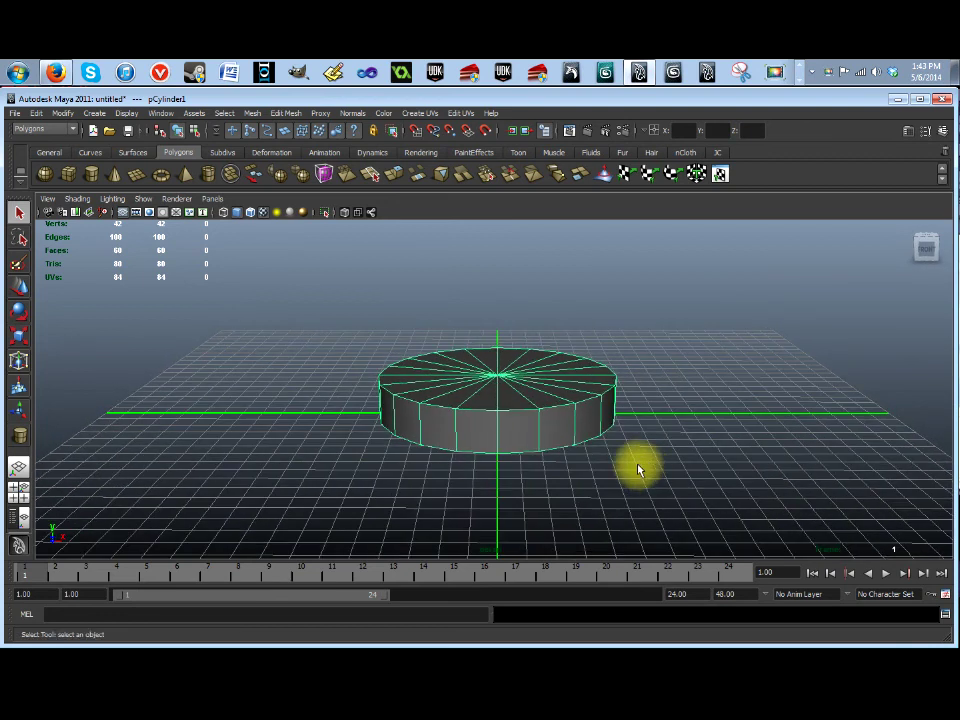
Step: Drag a large polygon plane across the grid around the cylinder
click(137, 177)
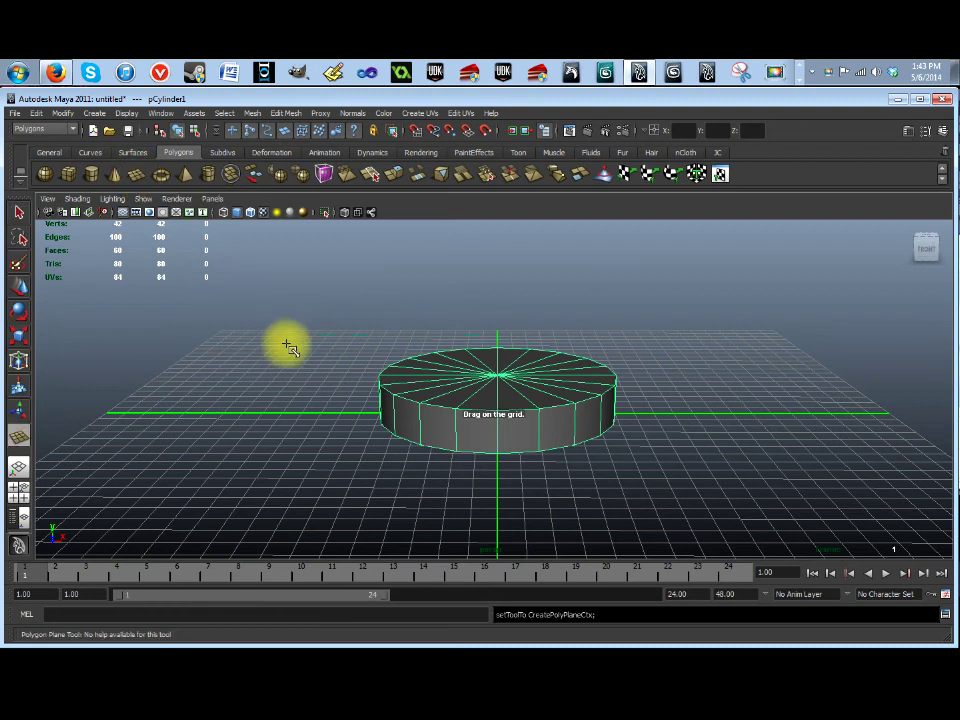
drag(291, 340, 913, 521)
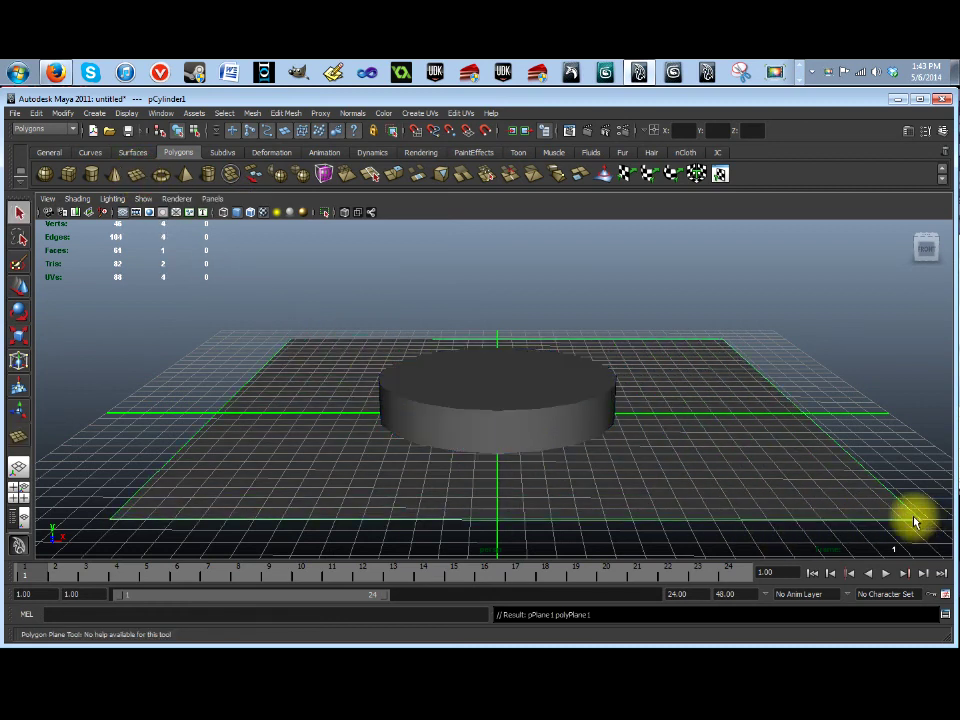
Step: Zero the plane's Translate X and Z in the Attribute Editor
click(908, 130)
click(160, 360)
text(0)
key(Return)
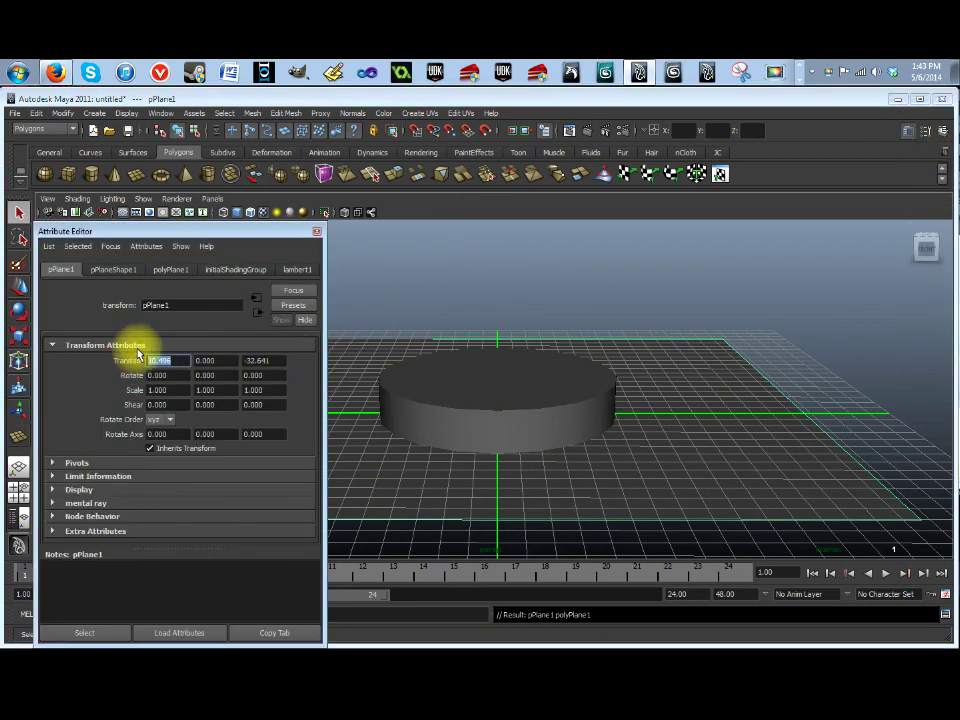
click(273, 360)
text(0)
key(Return)
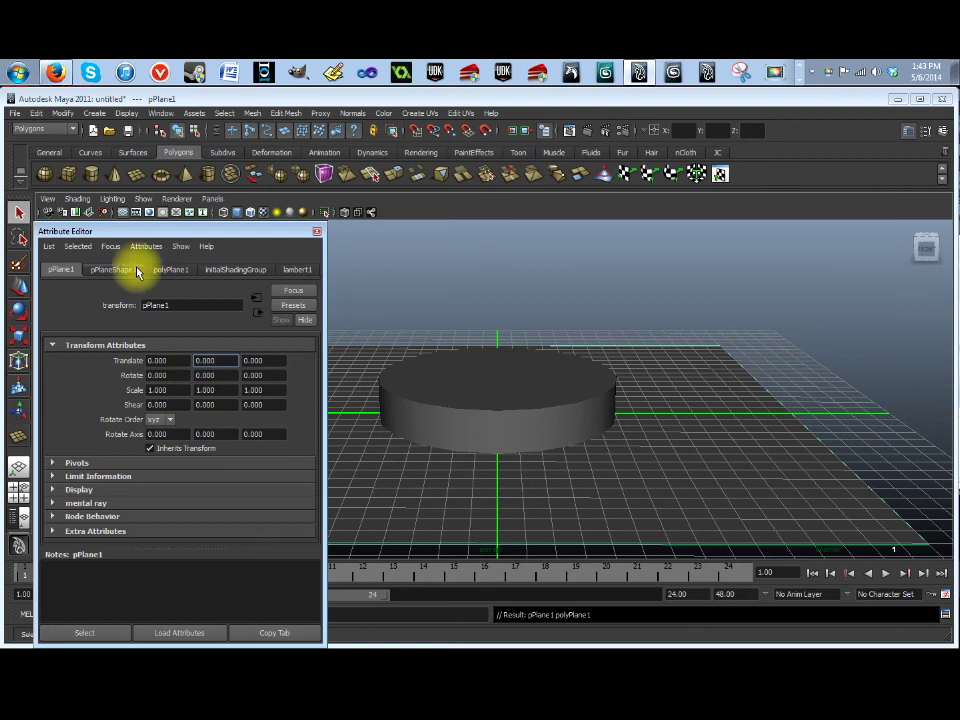
Step: Set the polyPlane1 Width and Height to 512 and close the Attribute Editor
click(172, 270)
click(170, 360)
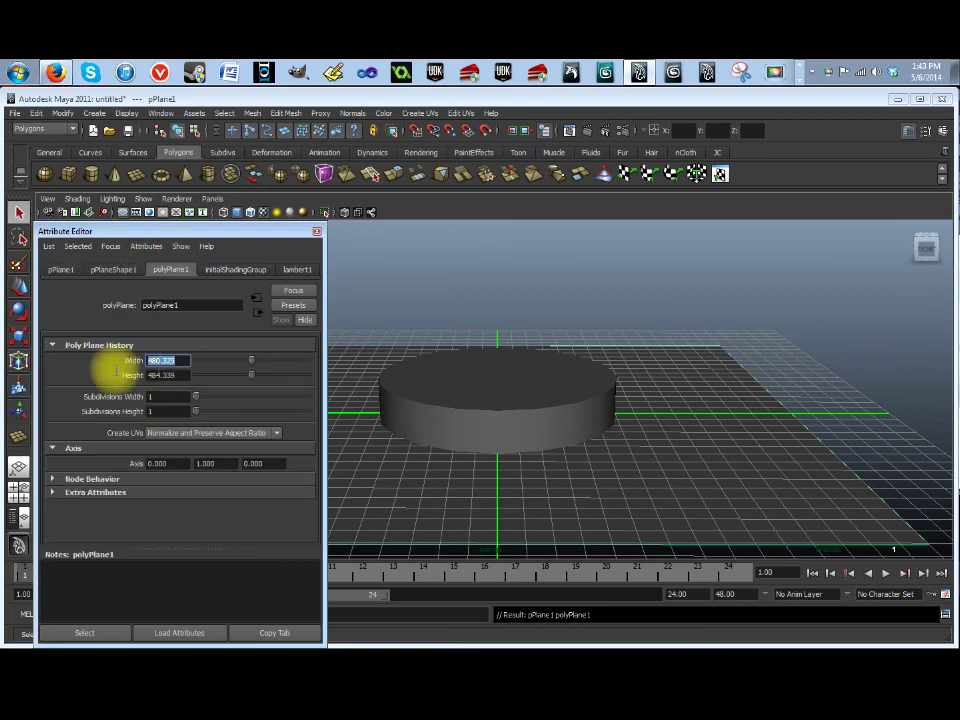
text(256)
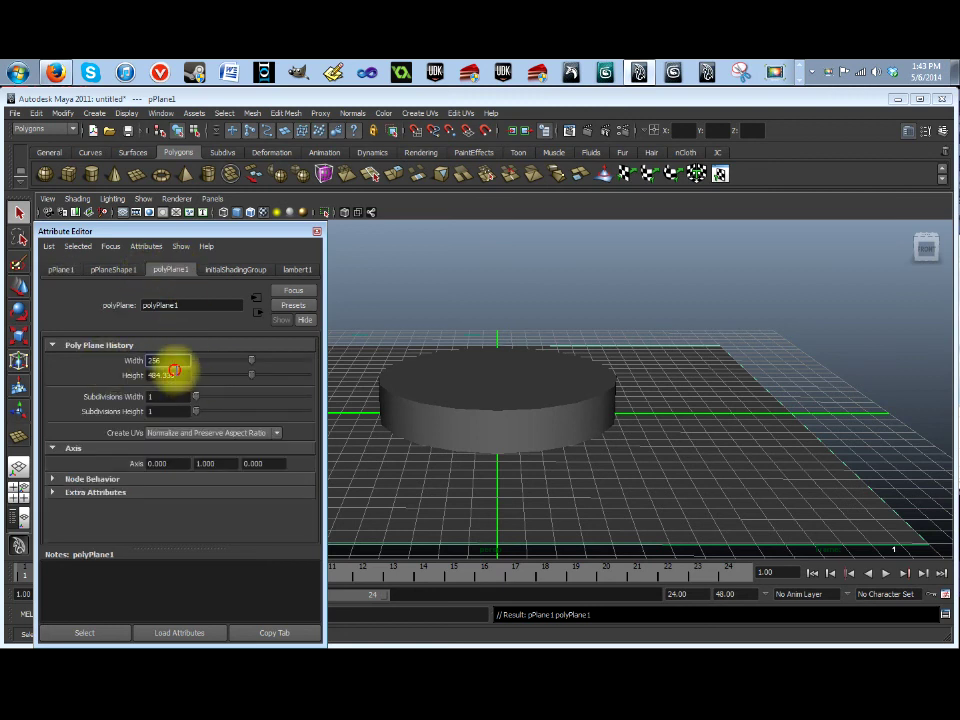
key(Tab)
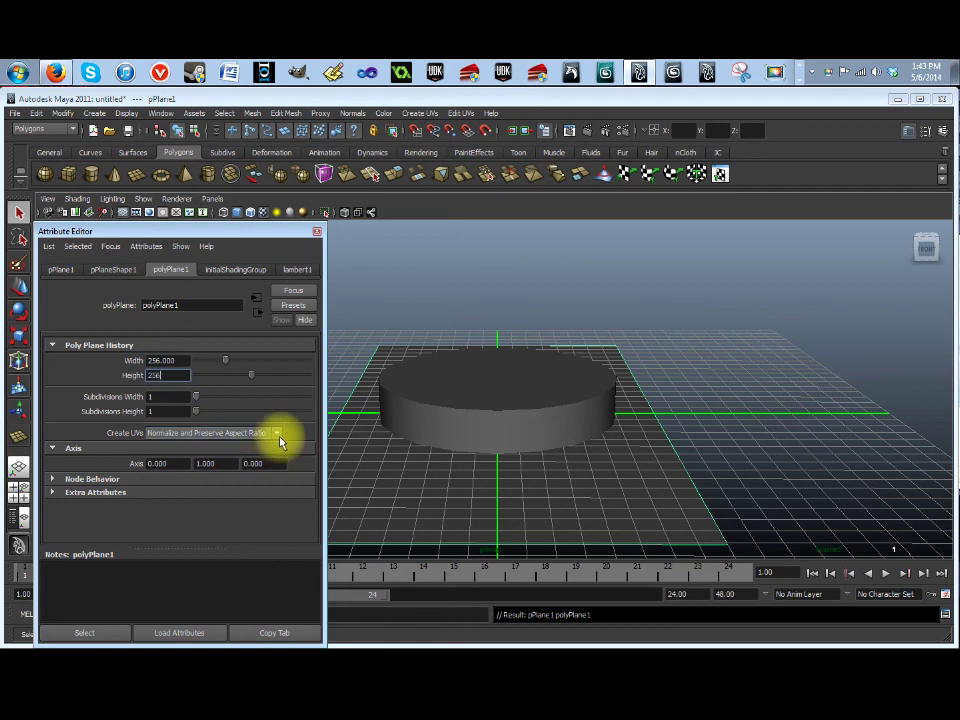
text(256)
click(177, 356)
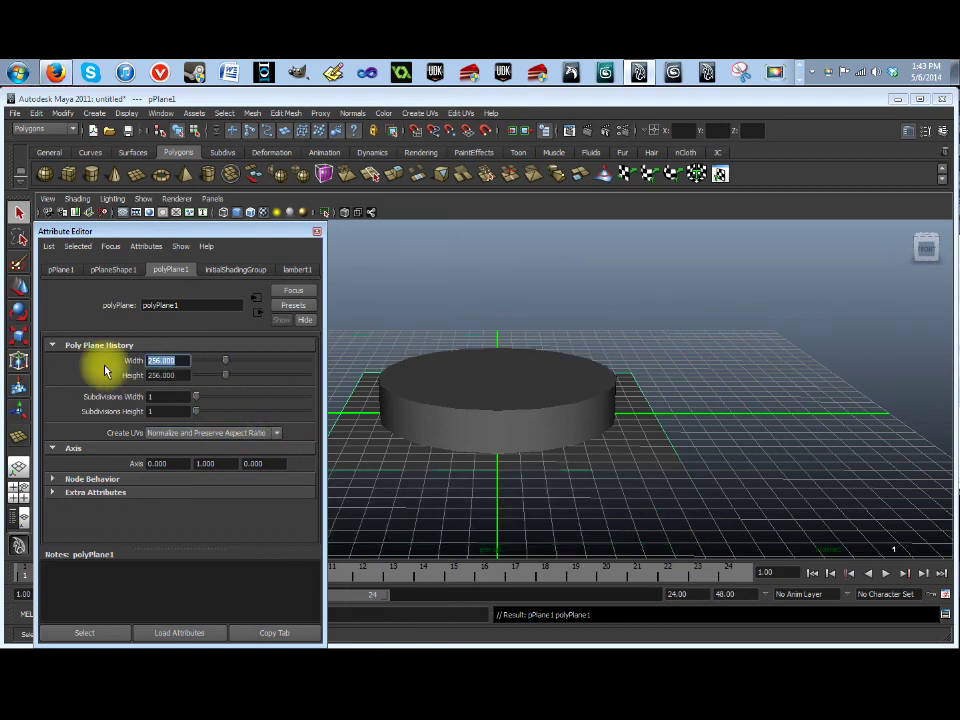
text(512)
key(Tab)
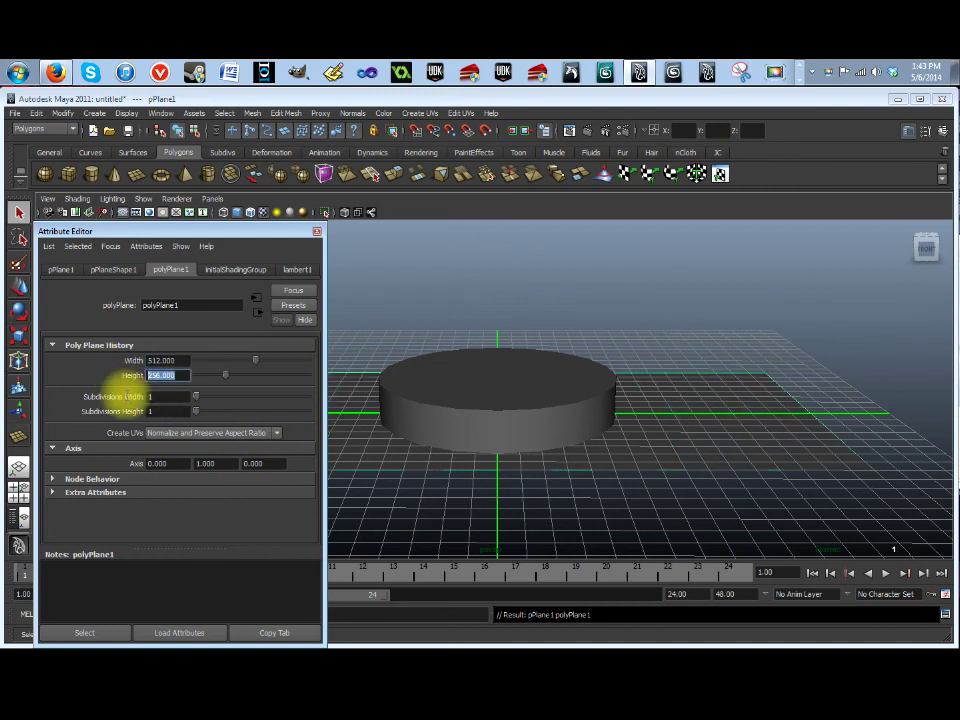
text(512)
key(Return)
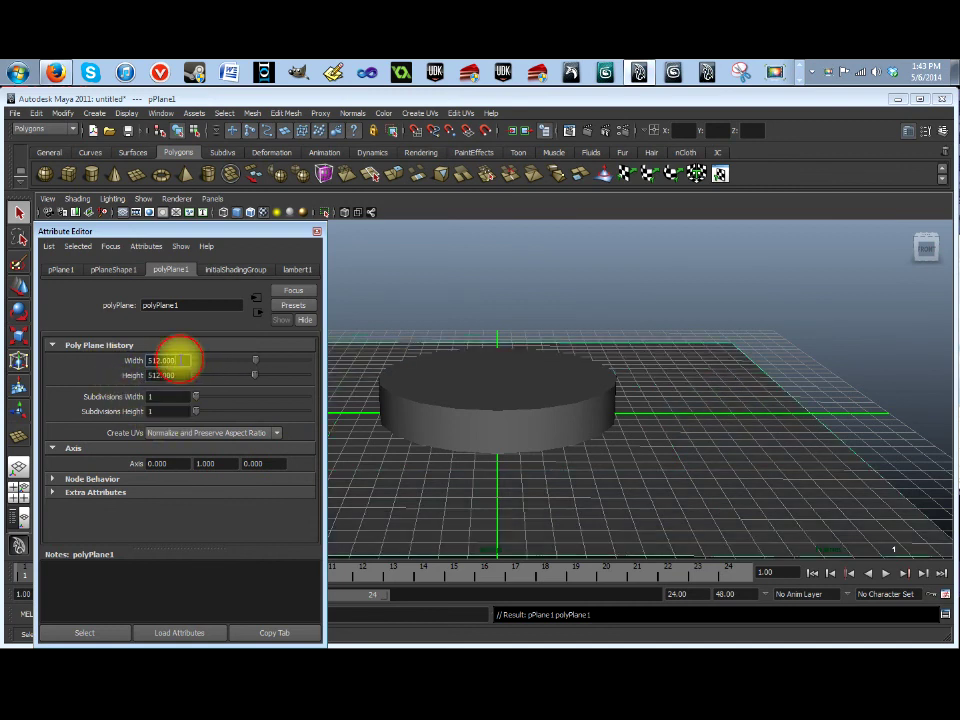
click(315, 234)
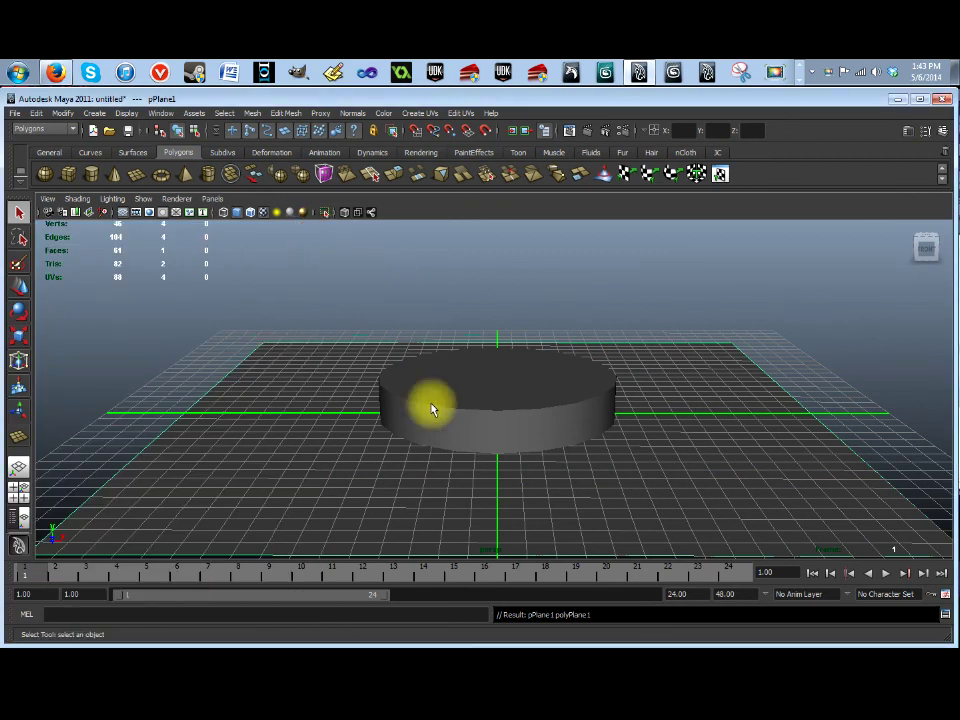
Step: Move the plane up along Y well above the cylinder and orbit to check its height
click(19, 287)
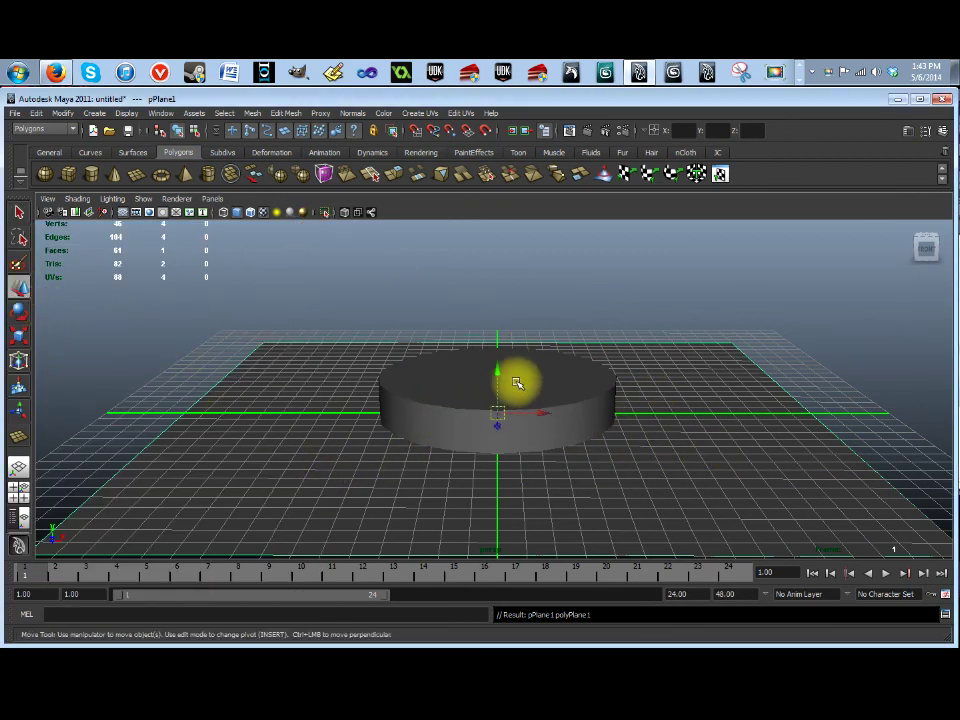
drag(500, 375, 514, 253)
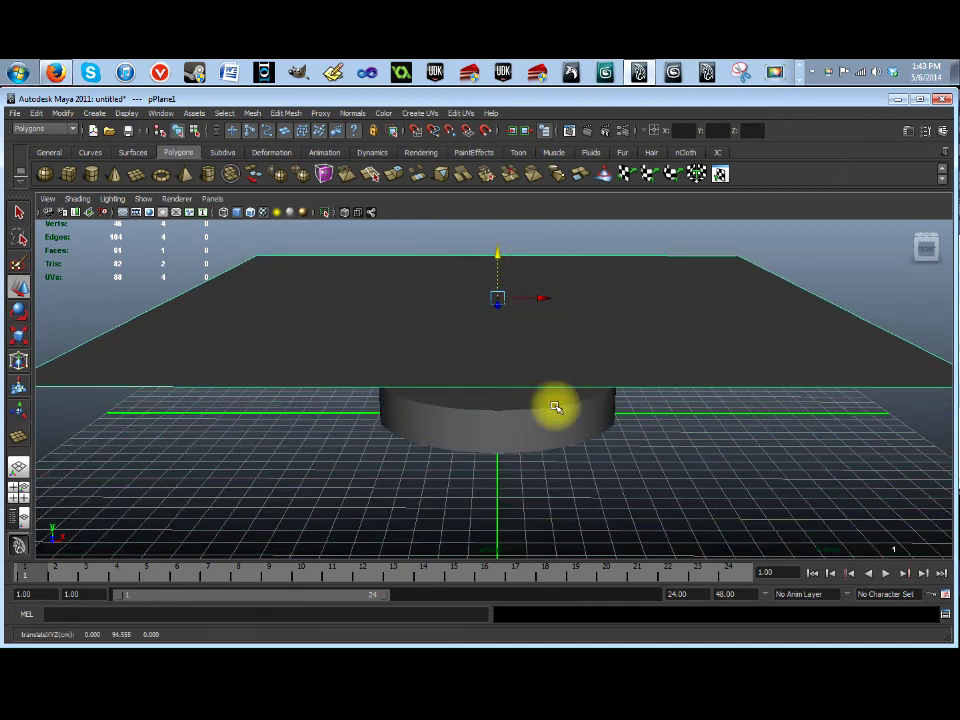
alt+drag(561, 414, 553, 328)
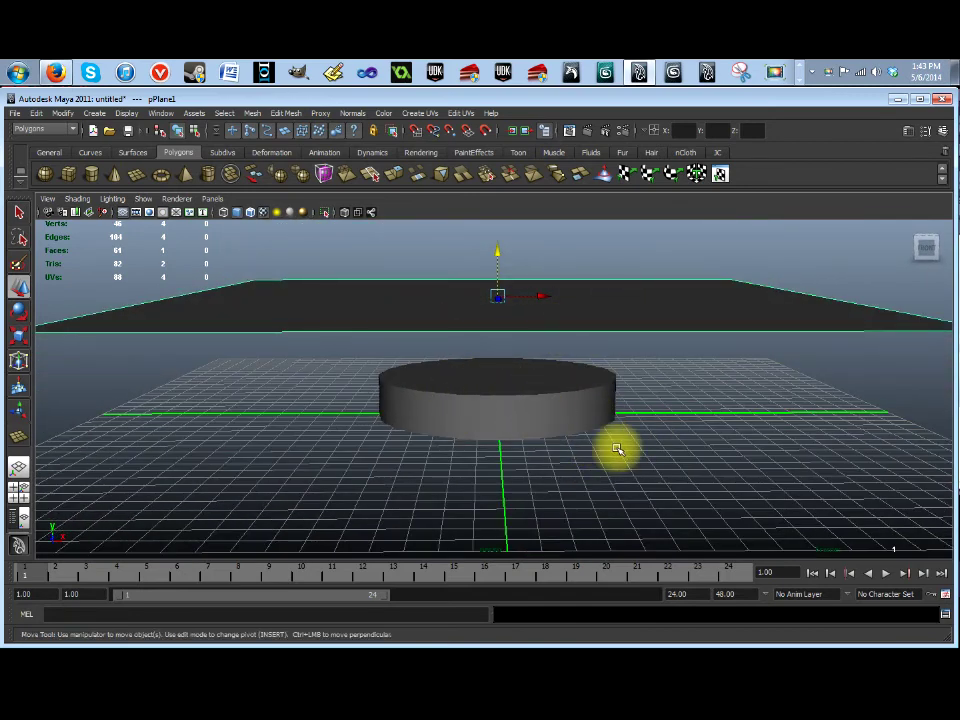
alt+drag(613, 453, 637, 443)
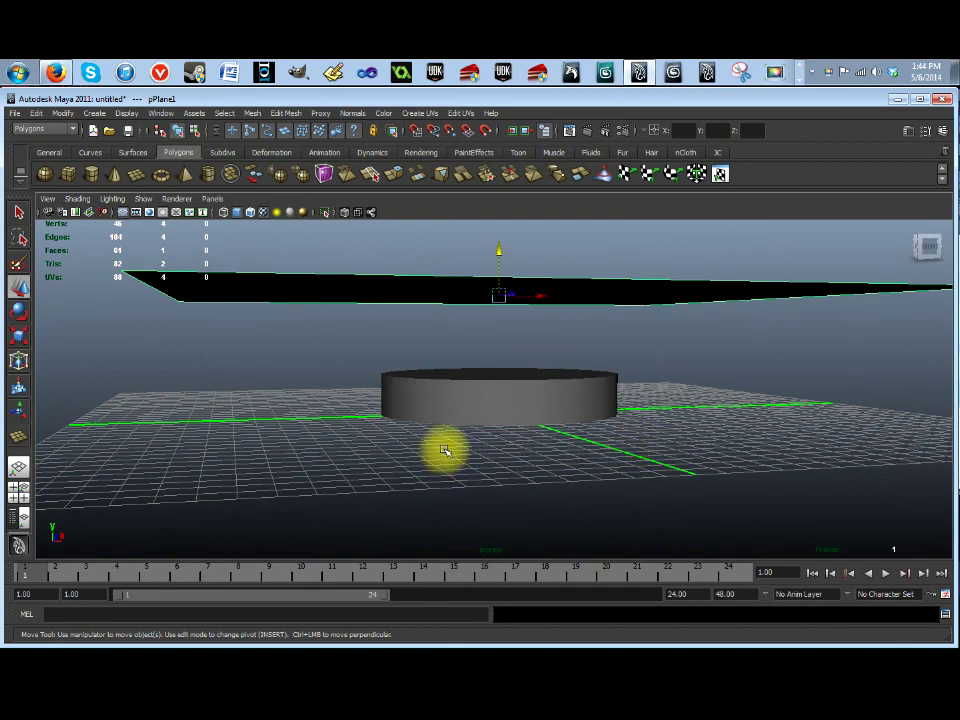
alt+drag(493, 455, 485, 473)
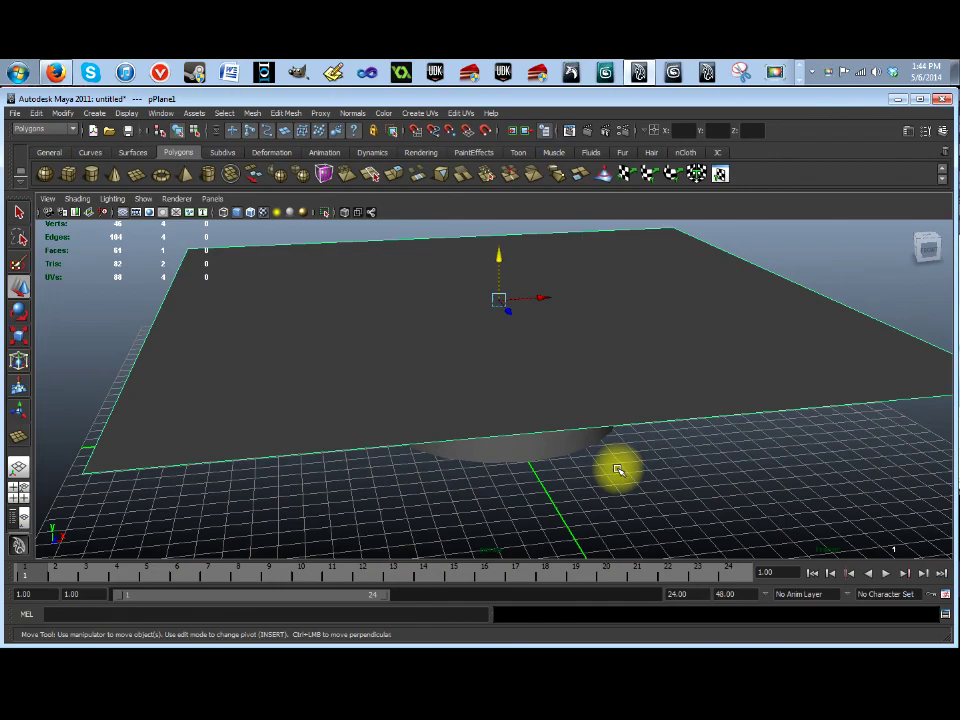
alt+drag(617, 467, 597, 441)
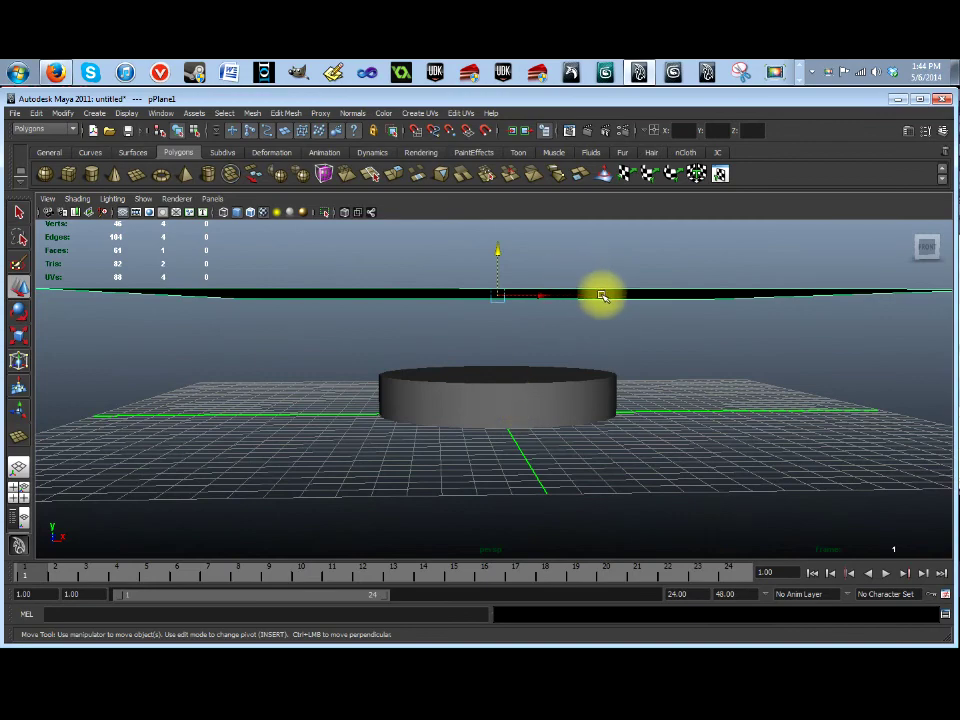
alt+drag(609, 300, 639, 358)
mouse_move(677, 441)
alt+mouse_down()
mouse_move(690, 450)
mouse_move(677, 437)
alt+mouse_up()
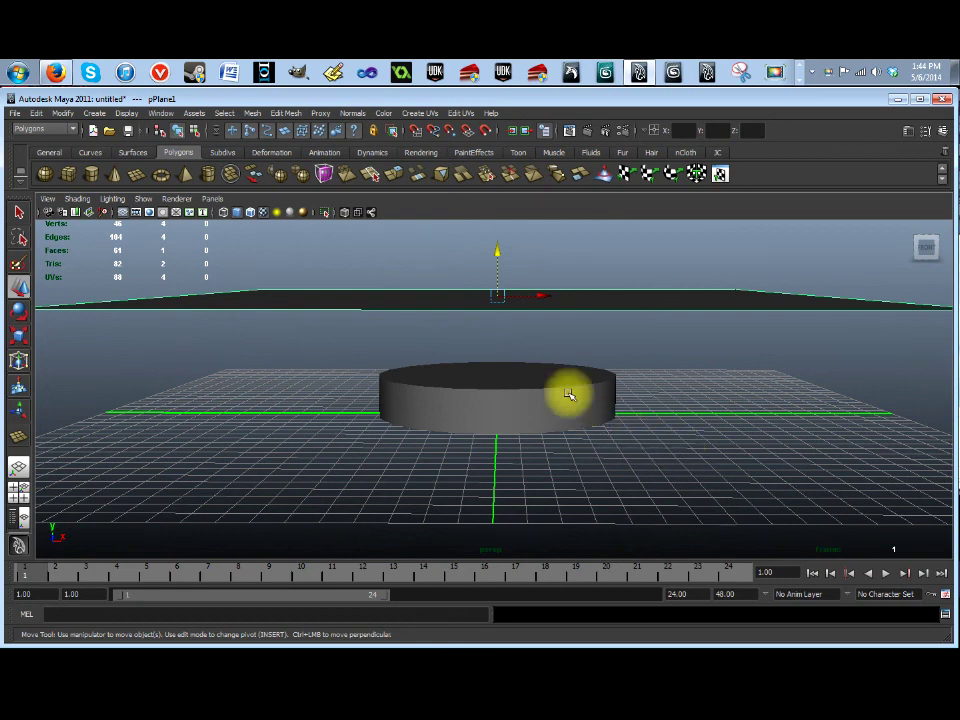
alt+drag(517, 462, 570, 426)
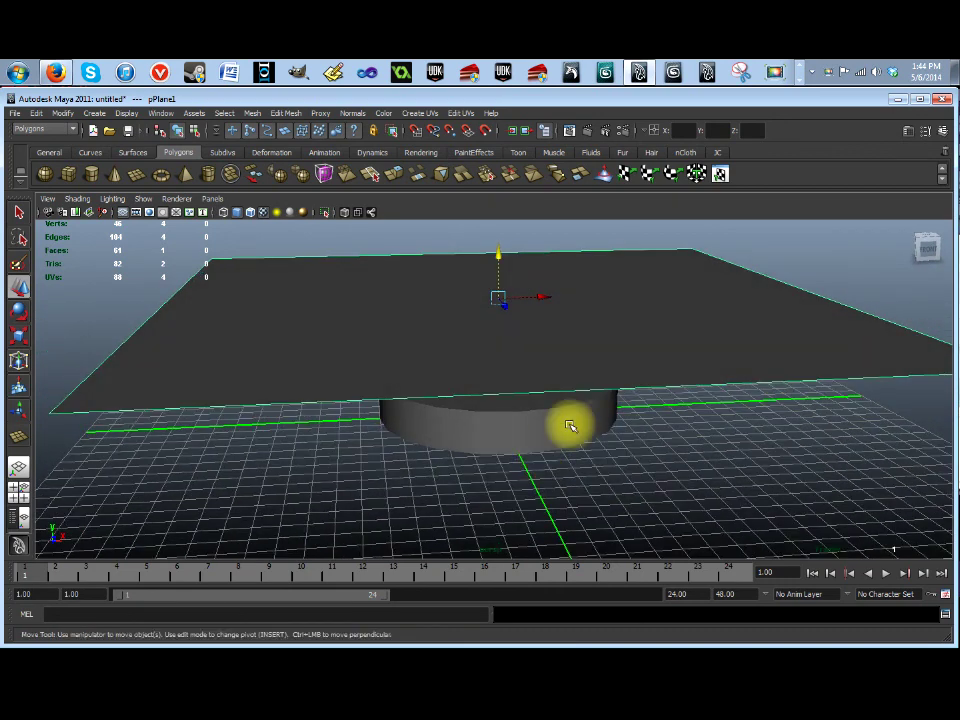
Step: Set the polyPlane1 Subdivisions Width and Height to 32 each, then close the editor
click(909, 133)
drag(167, 396, 103, 392)
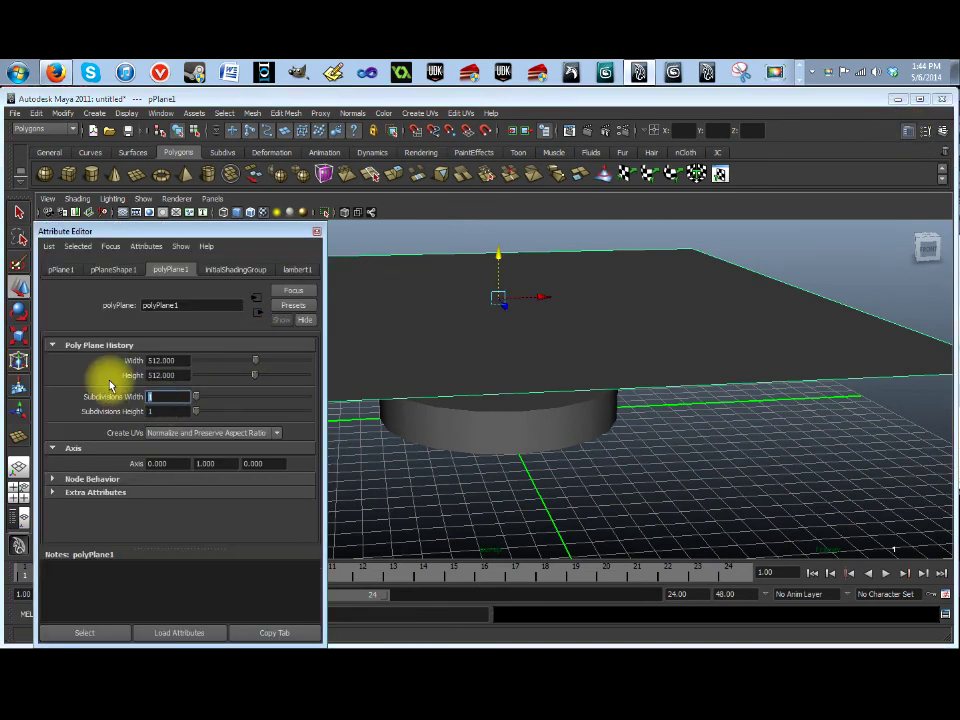
text(32)
double_click(165, 411)
text(32)
click(167, 396)
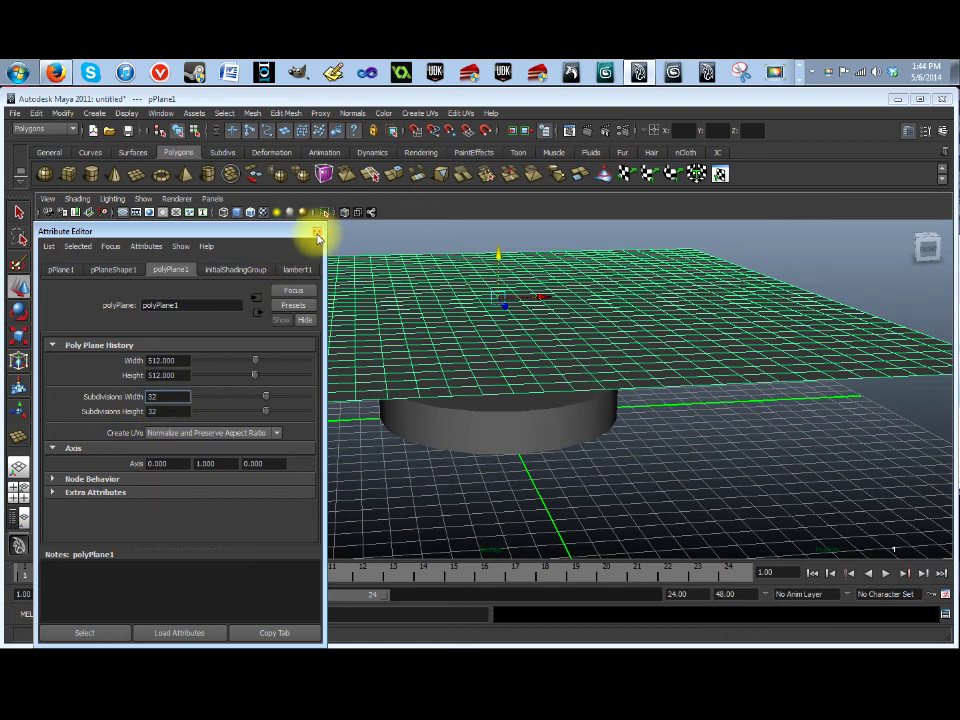
click(317, 236)
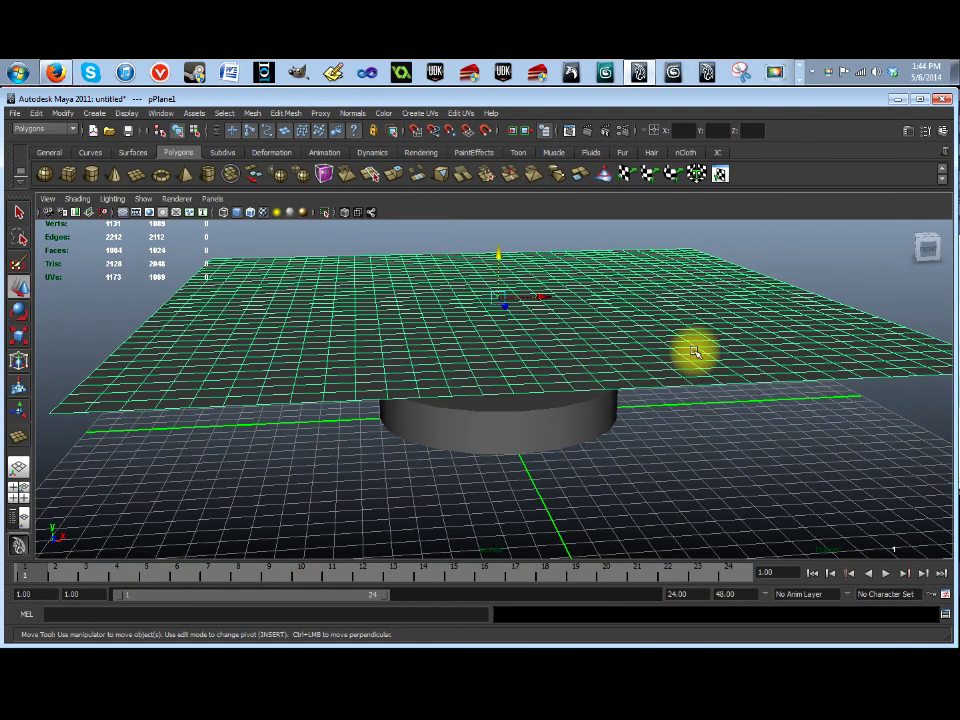
mouse_move(694, 349)
alt+mouse_down()
mouse_move(641, 399)
mouse_move(643, 422)
mouse_move(668, 400)
mouse_move(681, 356)
alt+mouse_up()
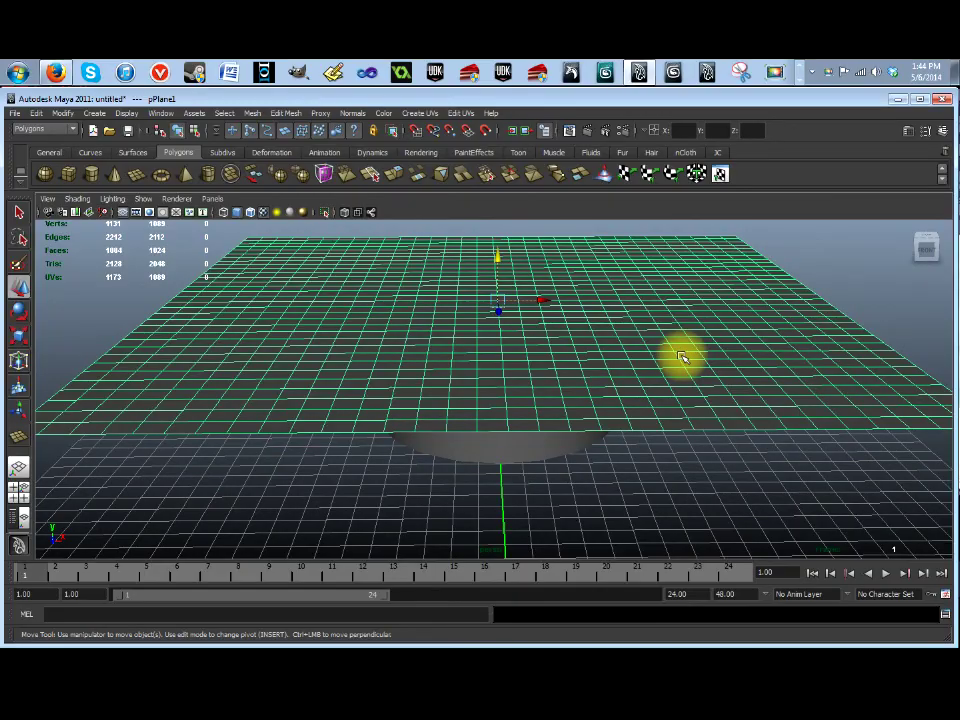
click(621, 375)
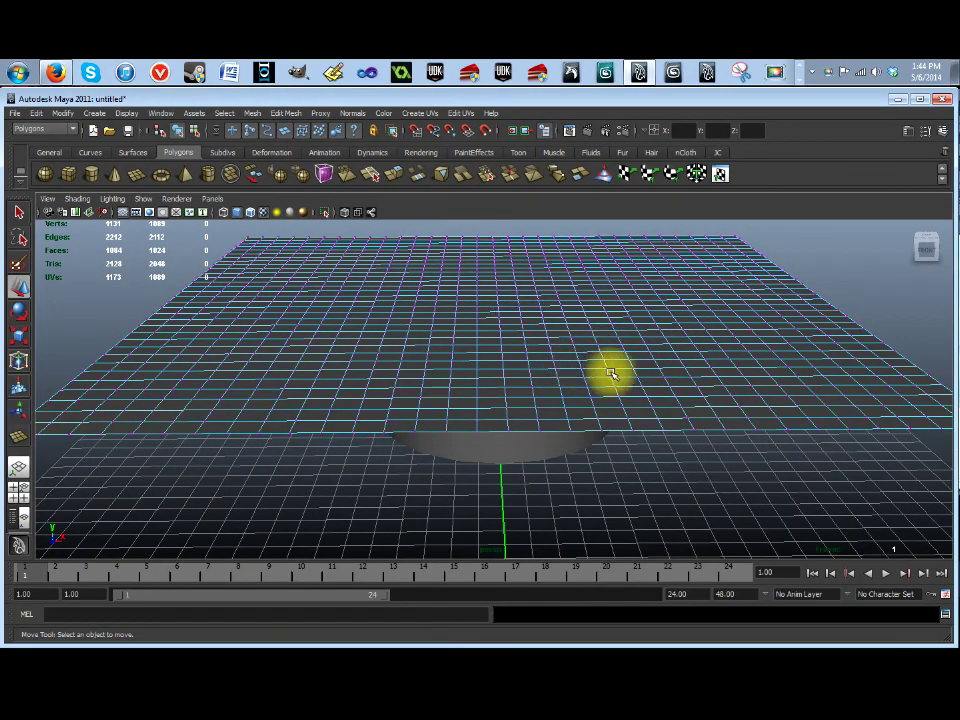
mouse_move(621, 375)
alt+mouse_down()
mouse_move(576, 399)
mouse_move(553, 446)
mouse_move(634, 377)
mouse_move(634, 399)
mouse_move(636, 374)
alt+mouse_up()
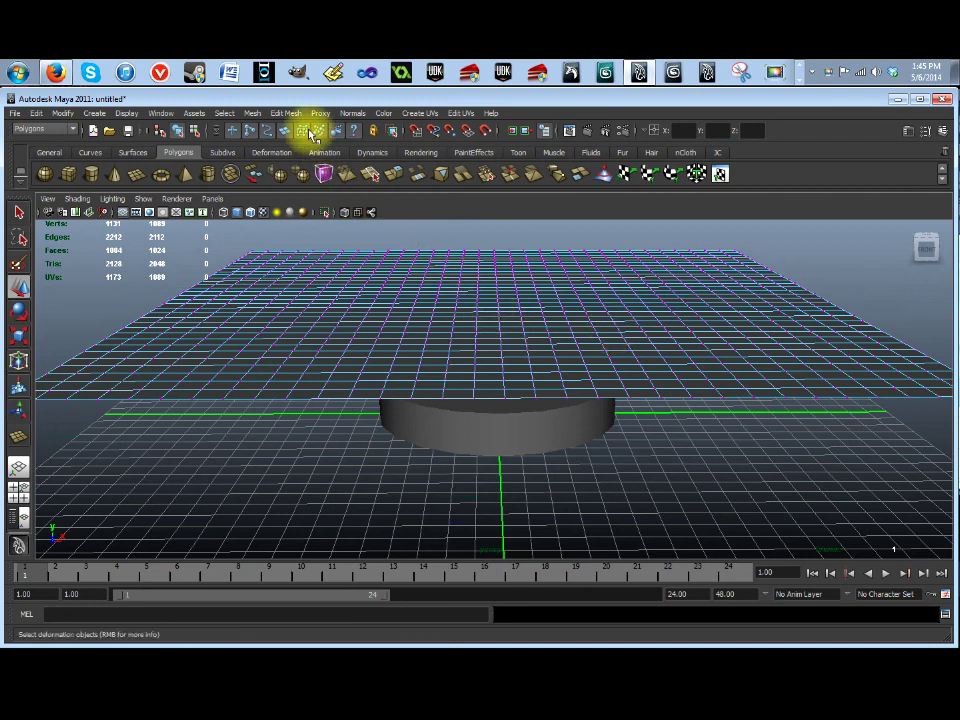
click(252, 113)
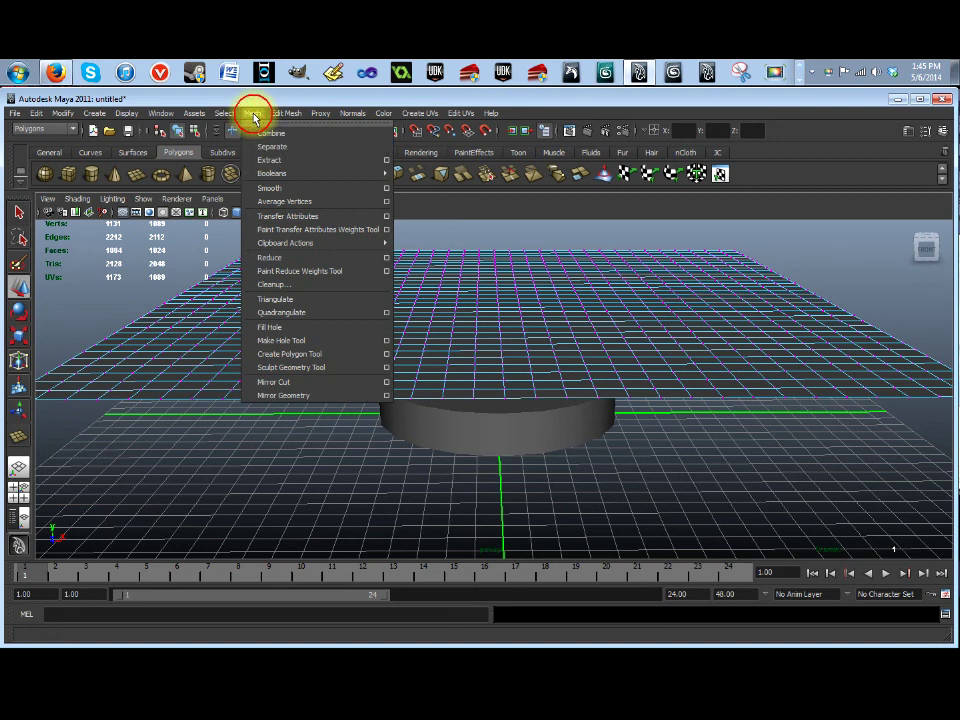
click(330, 190)
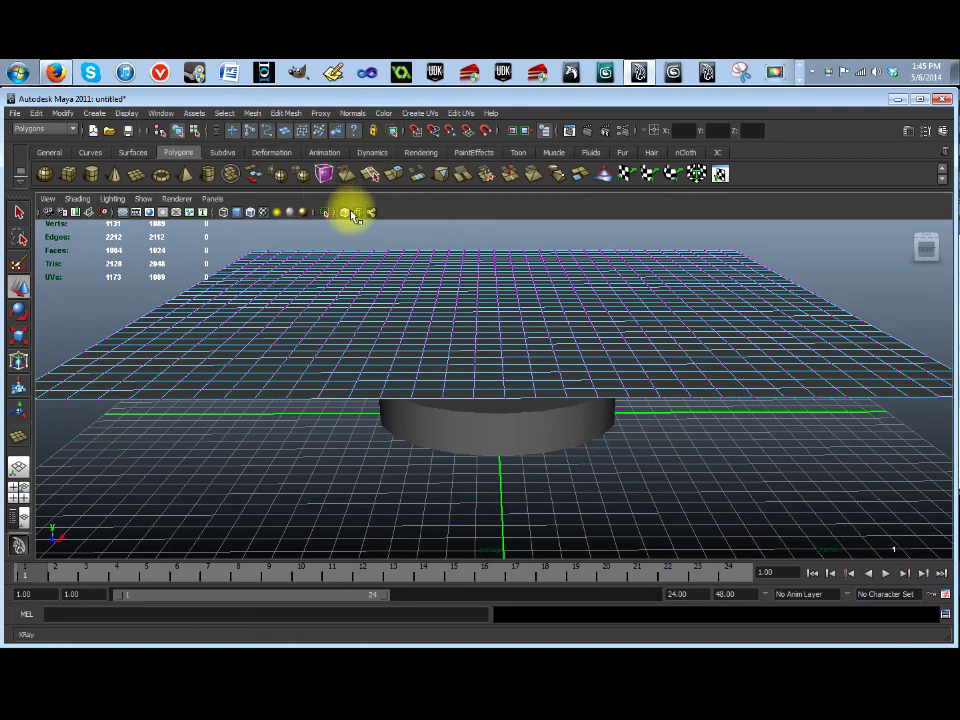
click(531, 231)
click(516, 285)
click(254, 114)
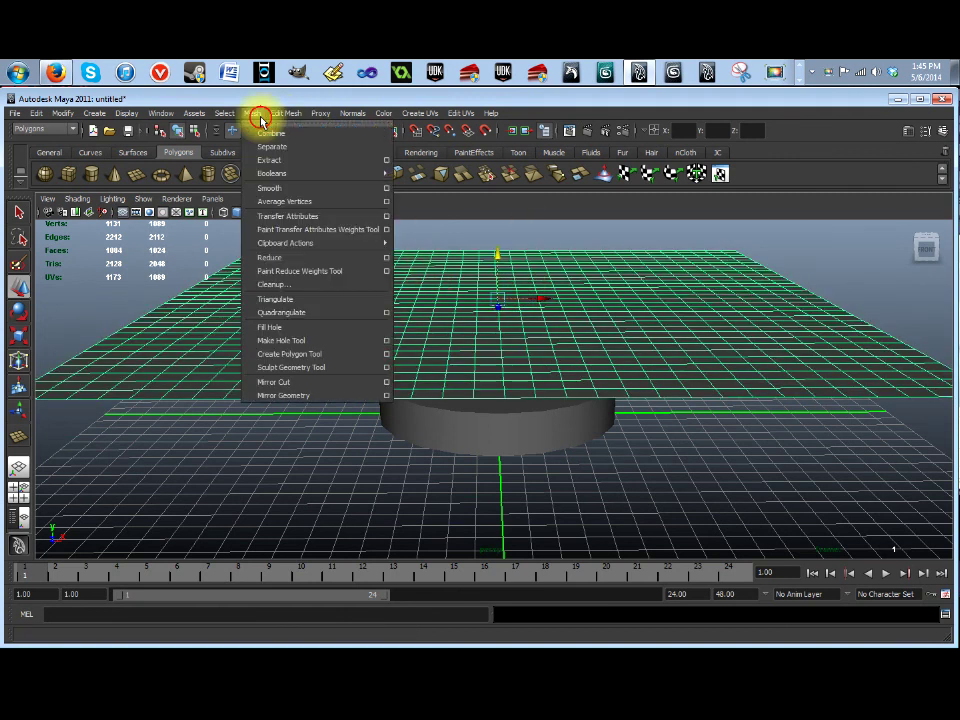
click(300, 188)
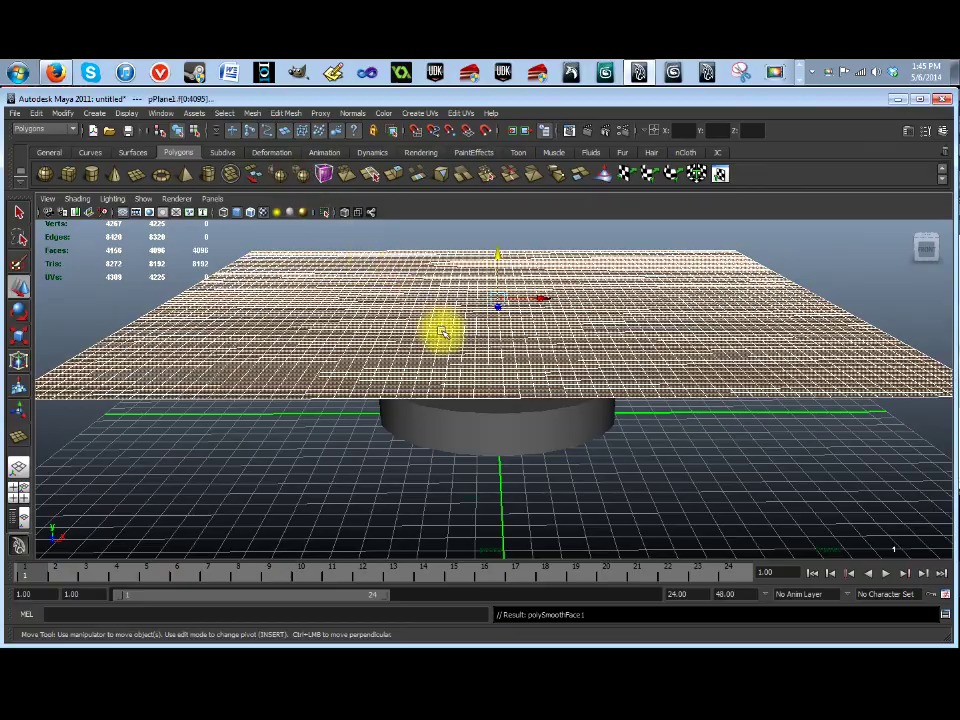
alt+drag(514, 354, 332, 199)
click(252, 113)
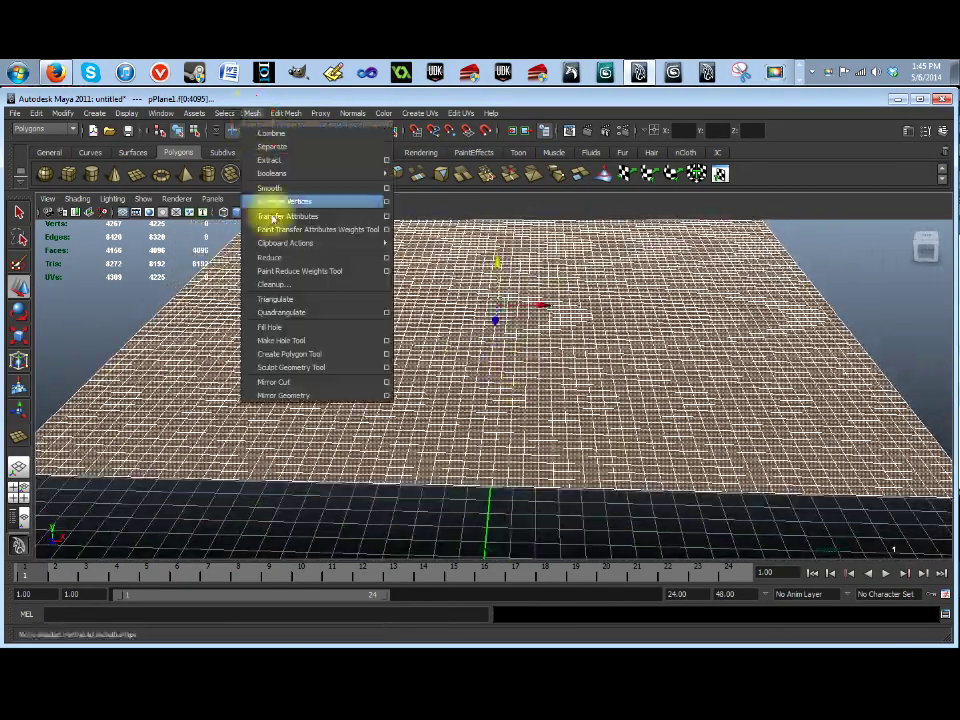
click(295, 312)
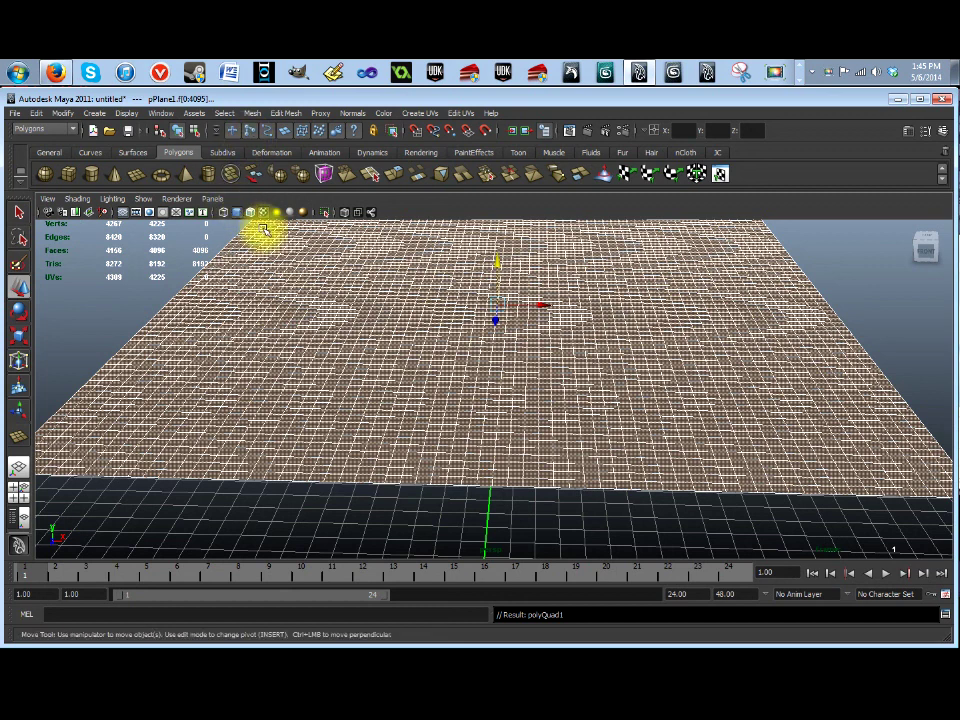
key(ctrl+z)
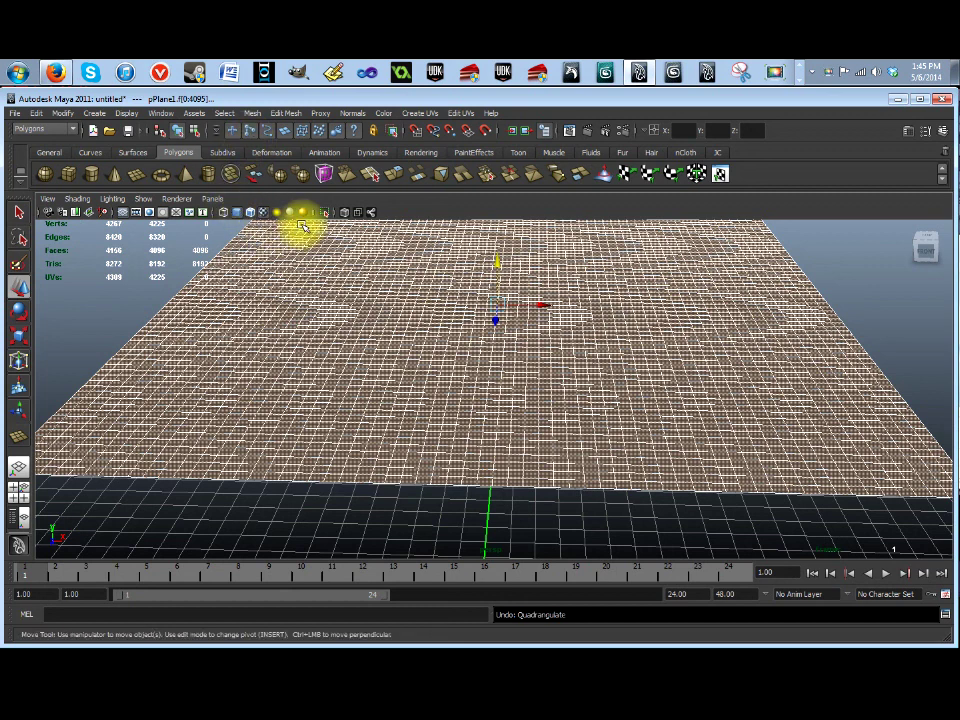
click(258, 114)
click(304, 305)
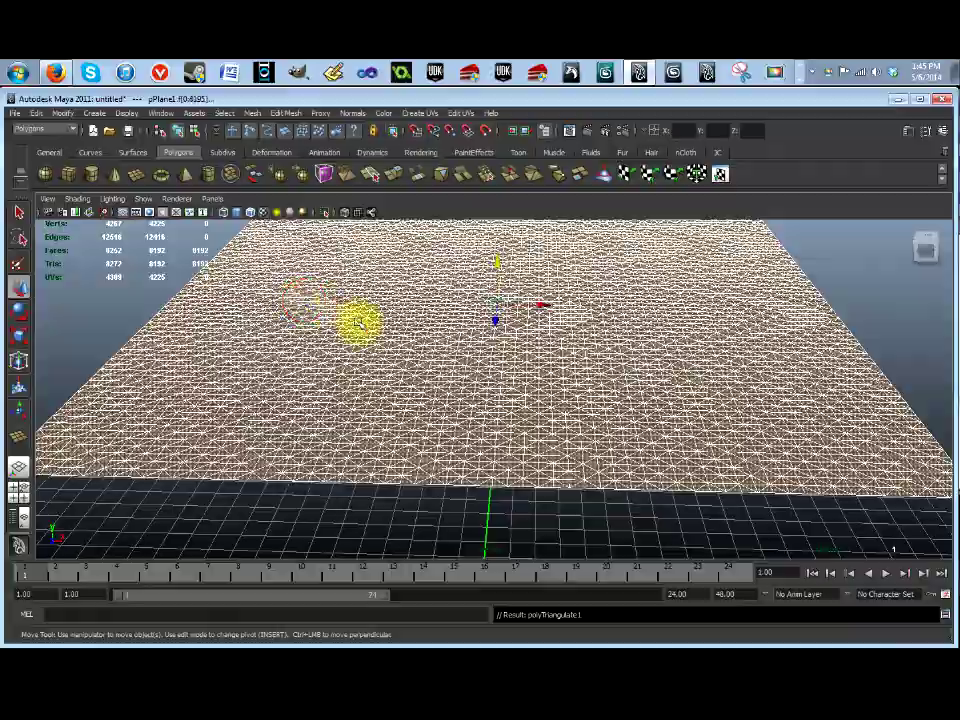
alt+drag(489, 392, 551, 427)
scroll(551, 427, up, 6)
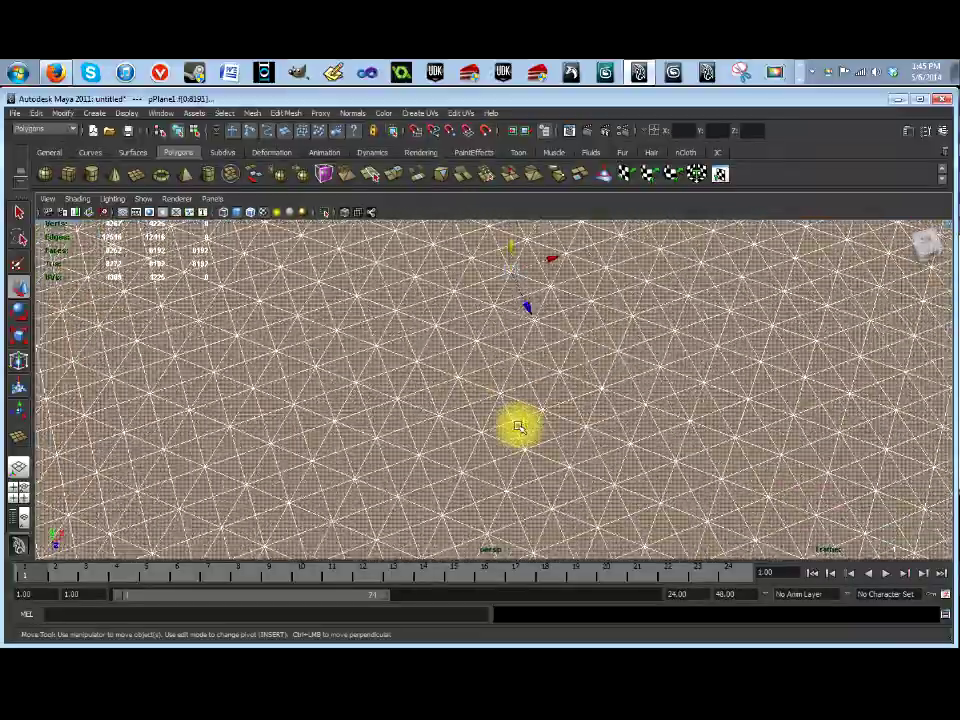
scroll(518, 428, up, 4)
scroll(500, 400, down, 10)
alt+drag(500, 400, 531, 349)
Step: Undo the earlier triangulation and smoothing, then apply Mesh > Triangulate to the plane
key(ctrl+z)
key(ctrl+z)
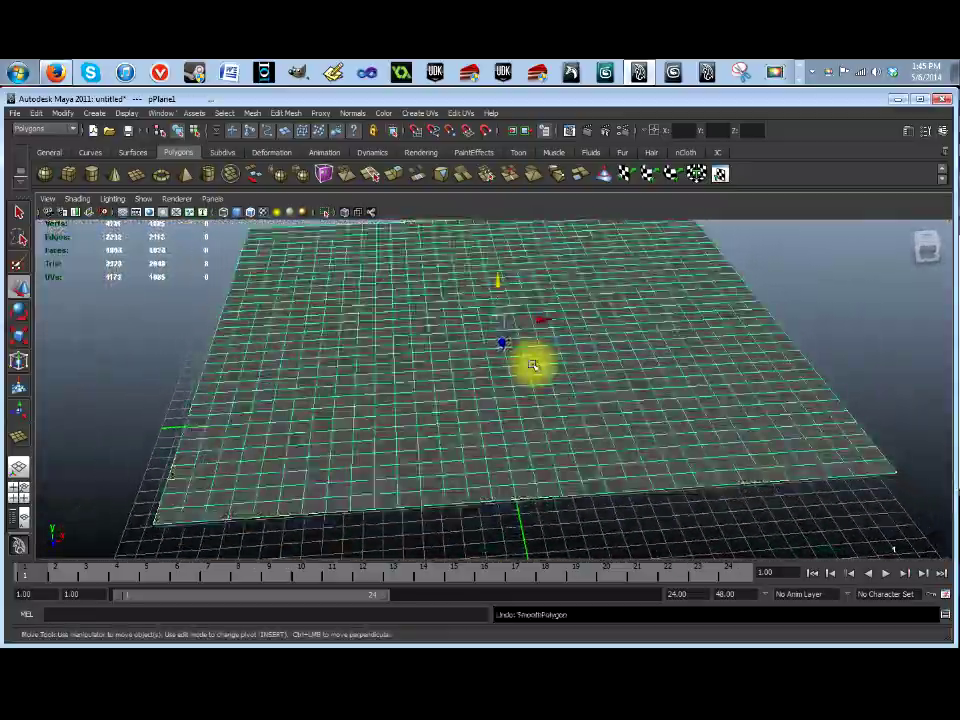
click(256, 114)
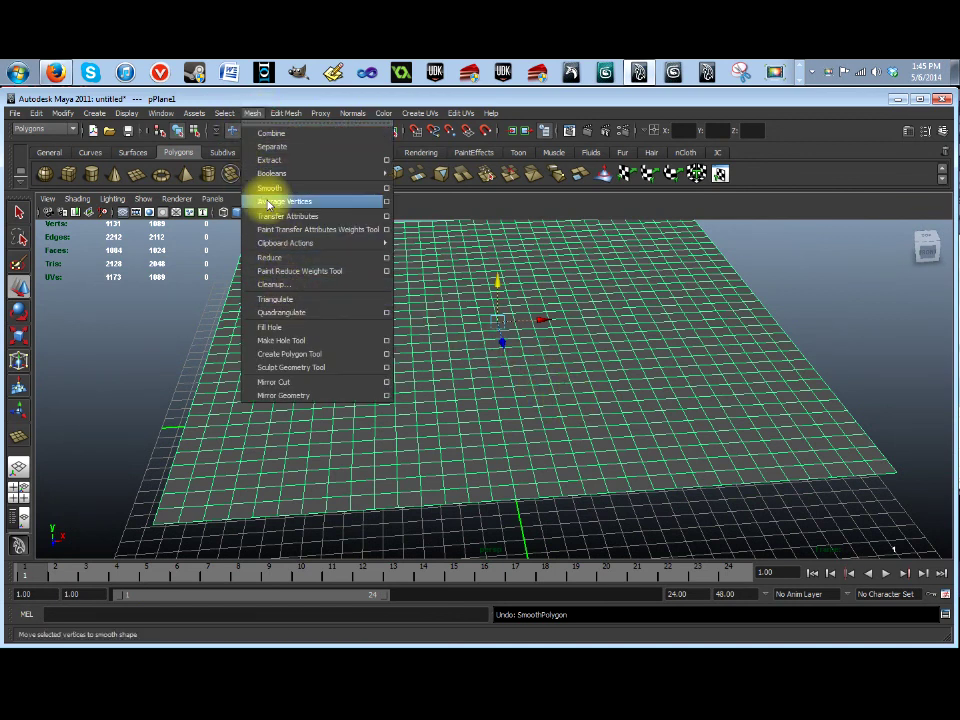
click(287, 303)
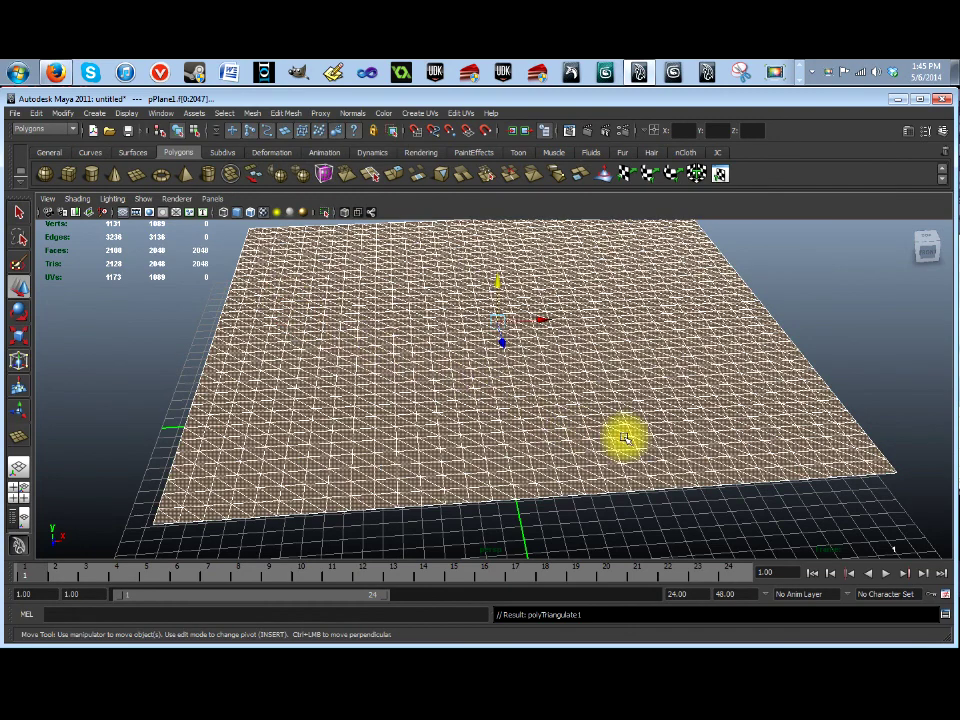
alt+drag(651, 441, 636, 433)
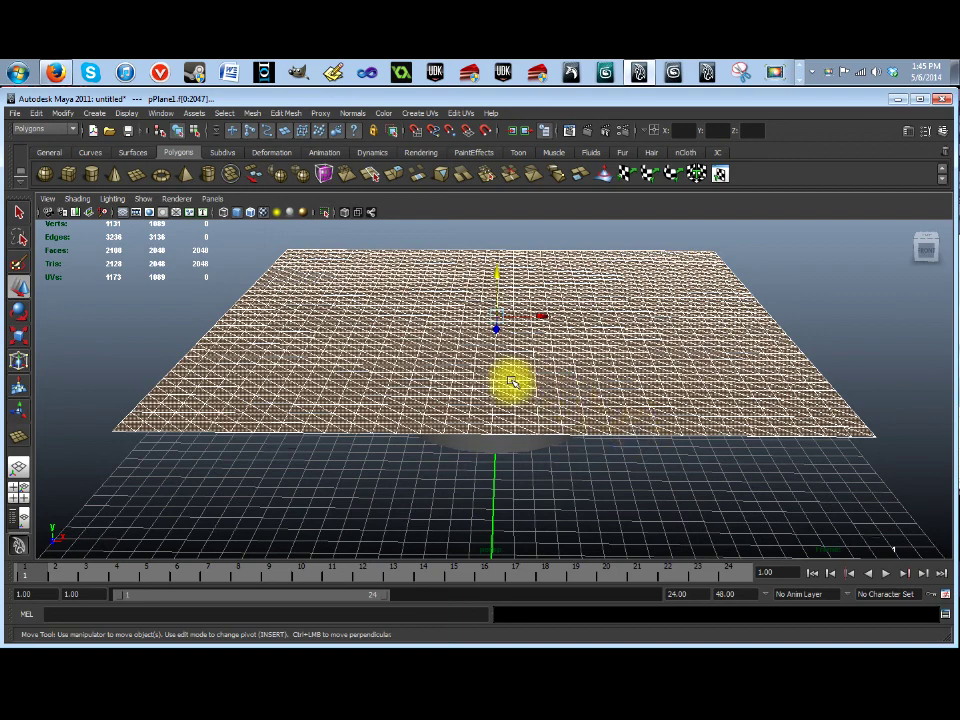
mouse_move(510, 379)
alt+mouse_down()
mouse_move(516, 390)
mouse_move(523, 384)
mouse_move(514, 379)
alt+mouse_up()
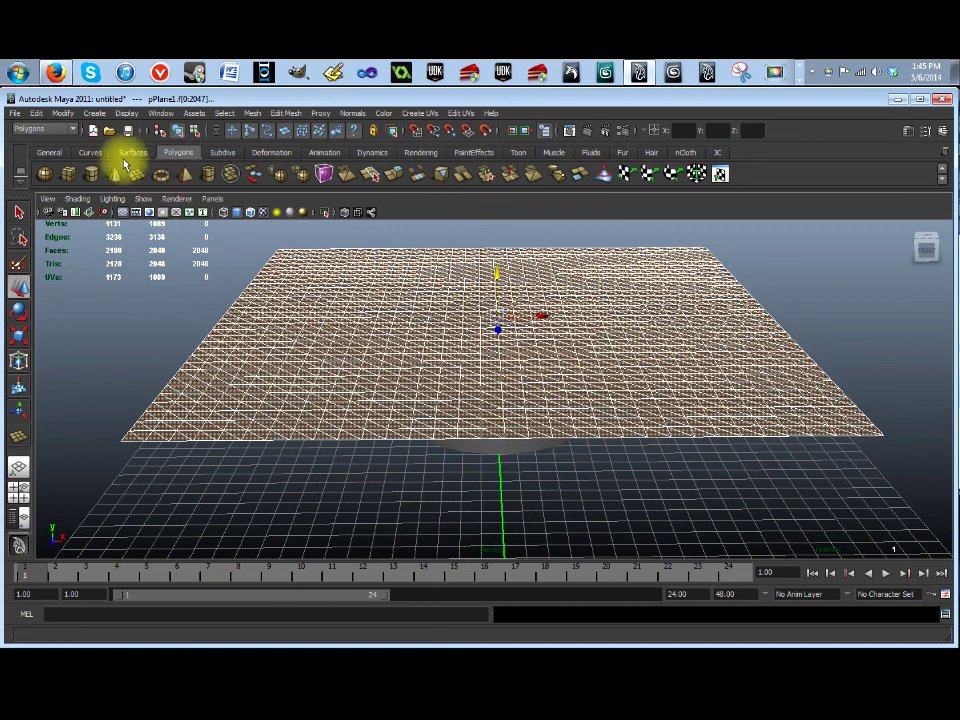
Step: Switch to the nDynamics menu set and create nCloth from the plane with Create New Solver
click(74, 132)
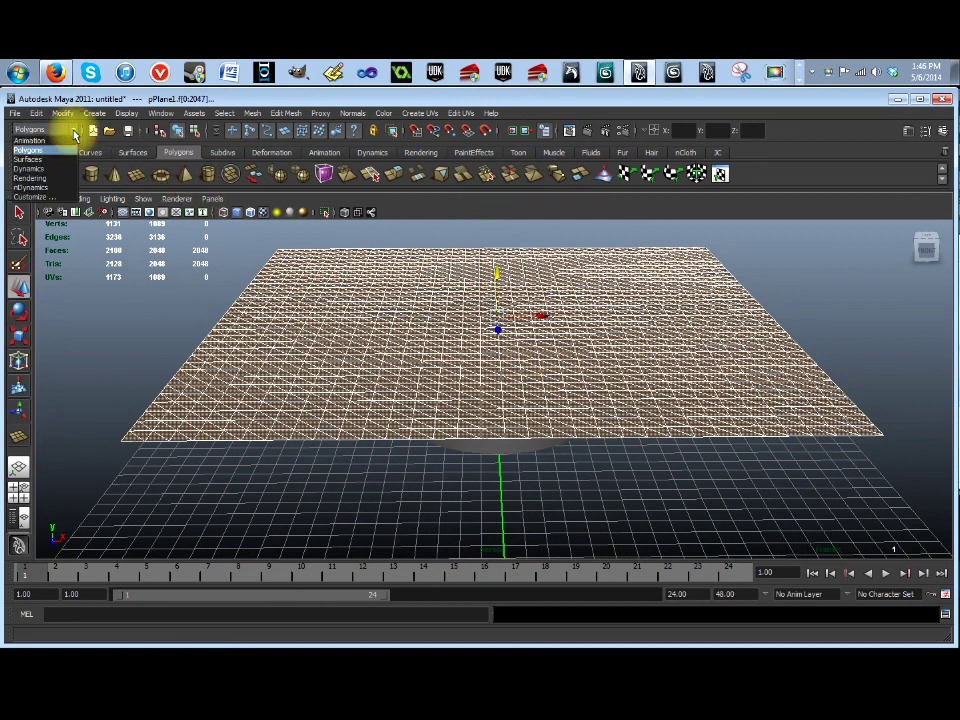
click(40, 188)
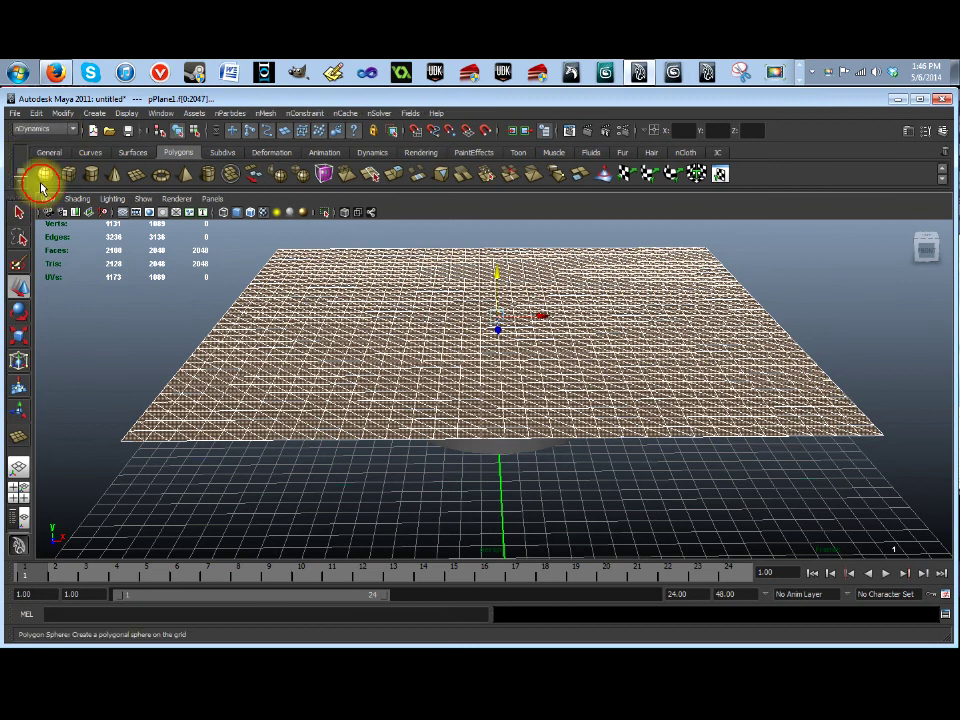
alt+drag(629, 353, 624, 343)
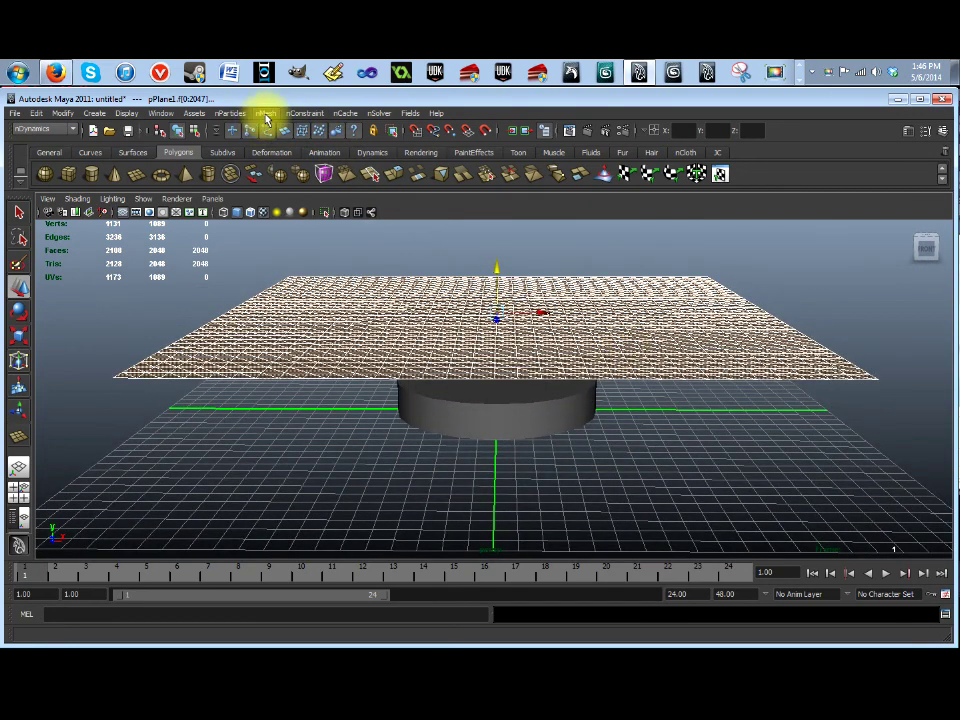
click(262, 114)
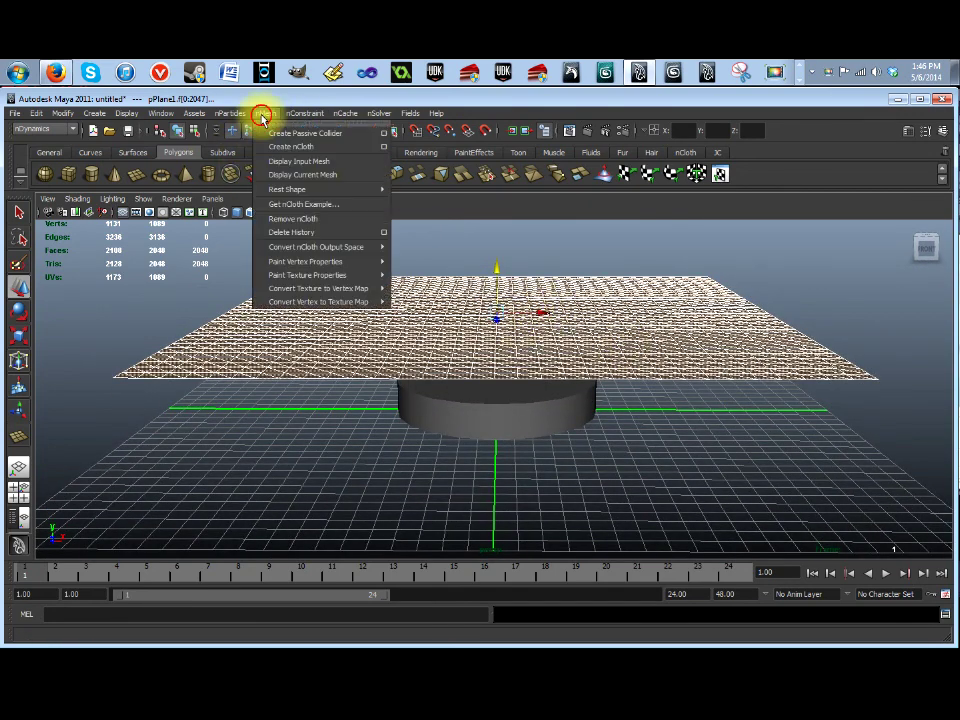
click(385, 148)
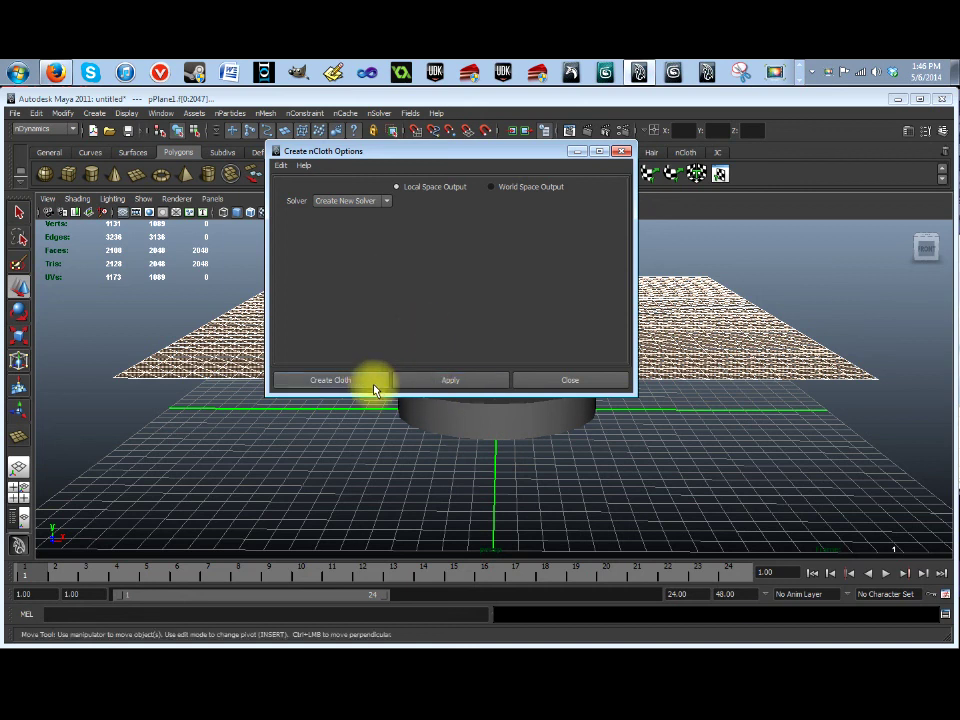
click(387, 203)
click(379, 381)
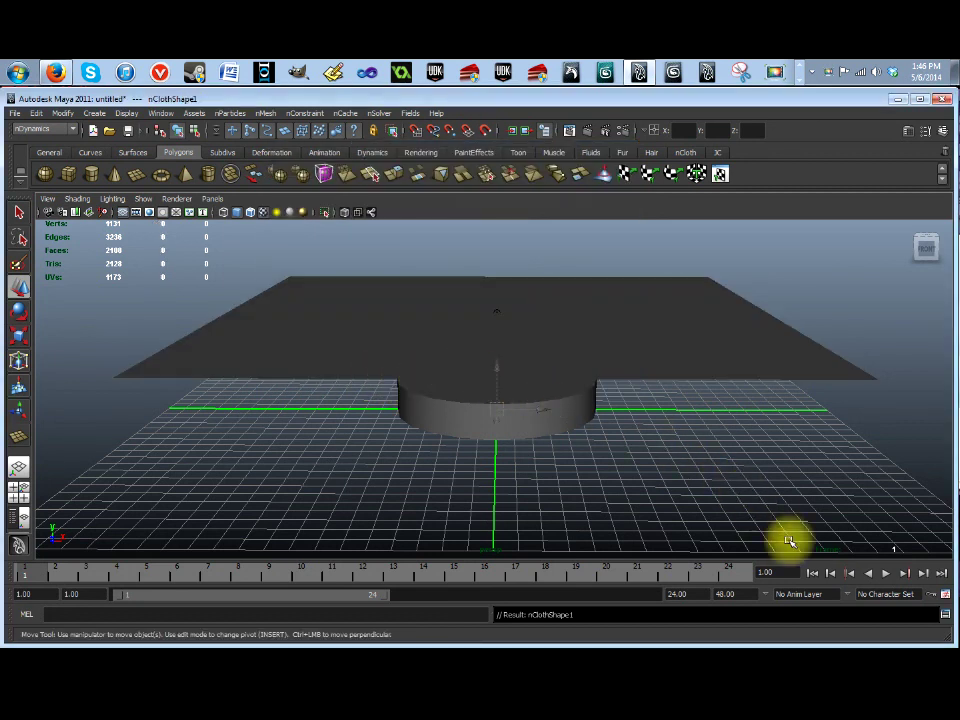
Step: Set the playback end frame to 1024
click(885, 578)
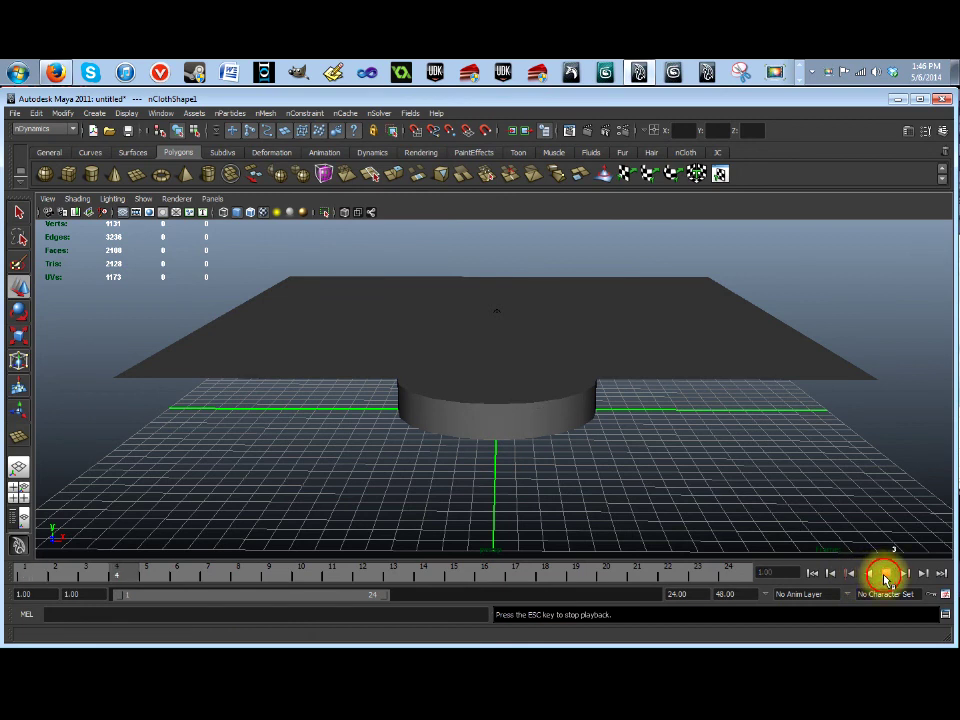
click(880, 573)
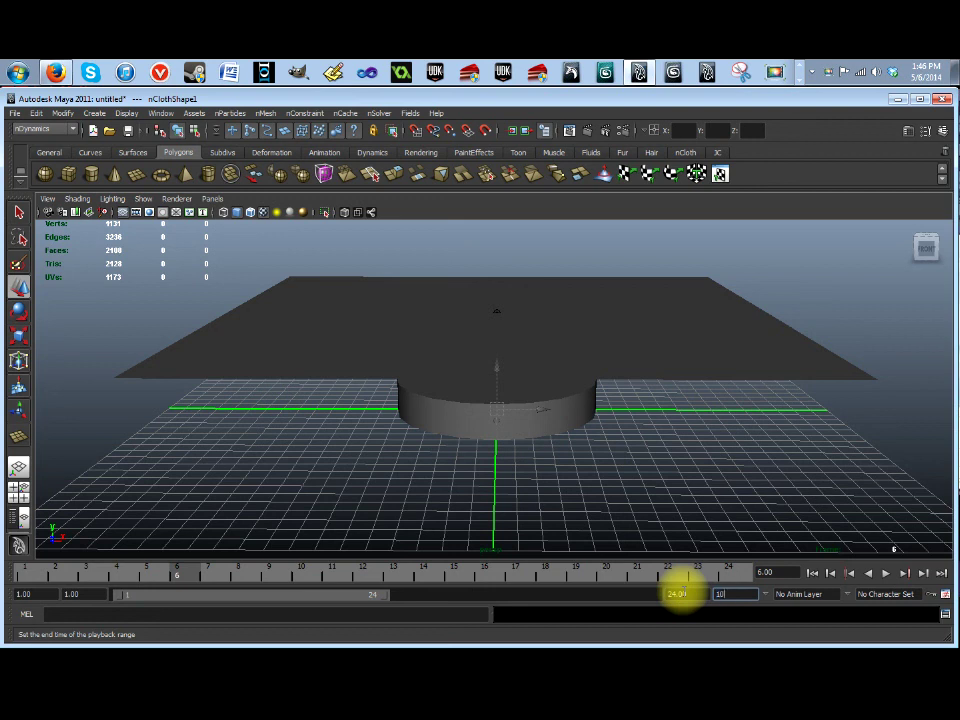
click(680, 594)
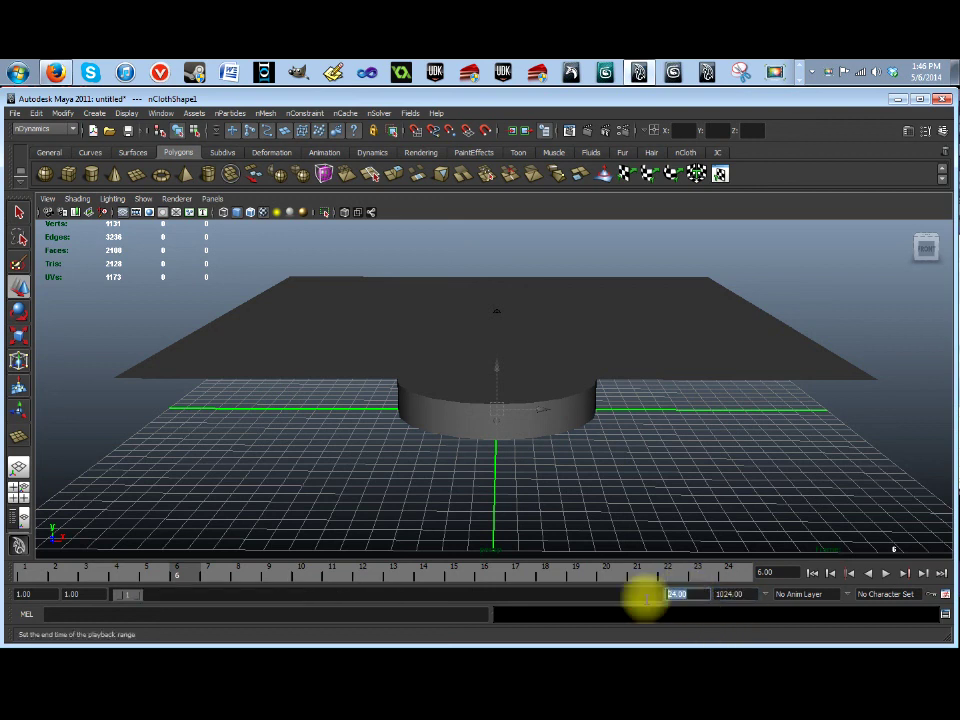
key(Return)
Step: Play the cloth falling through the cylinder, stop at frame 379, and rewind to frame 1
click(885, 573)
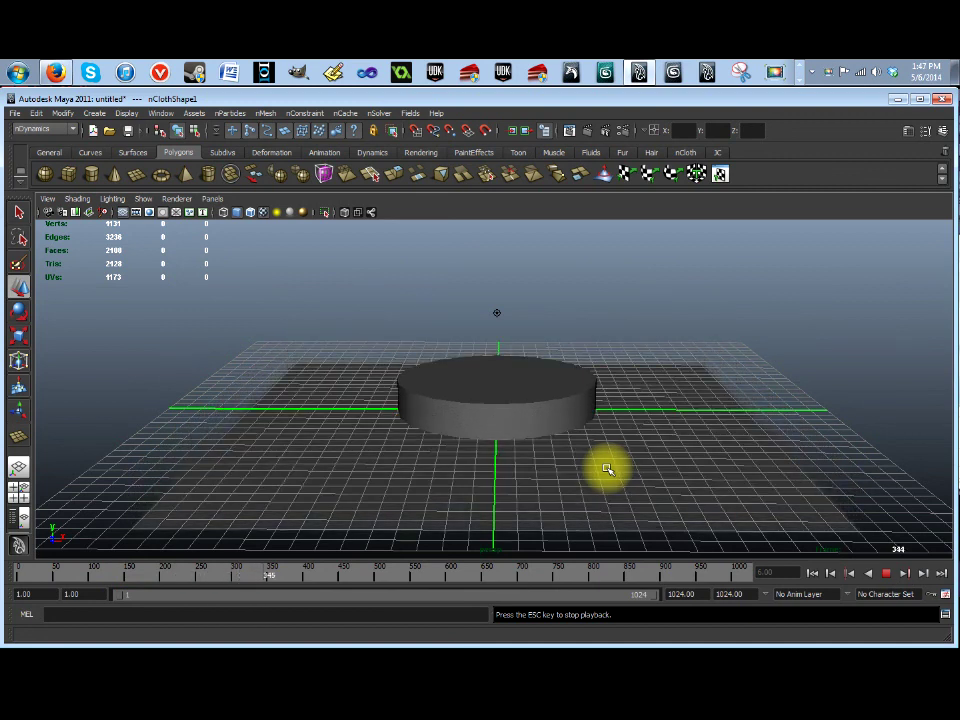
click(886, 573)
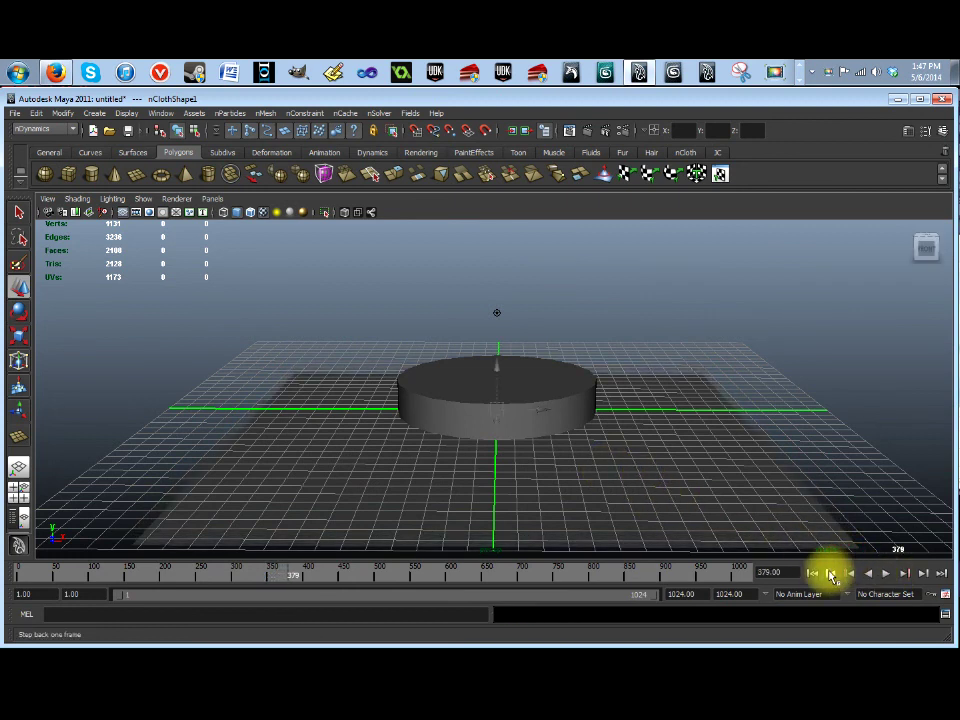
click(815, 574)
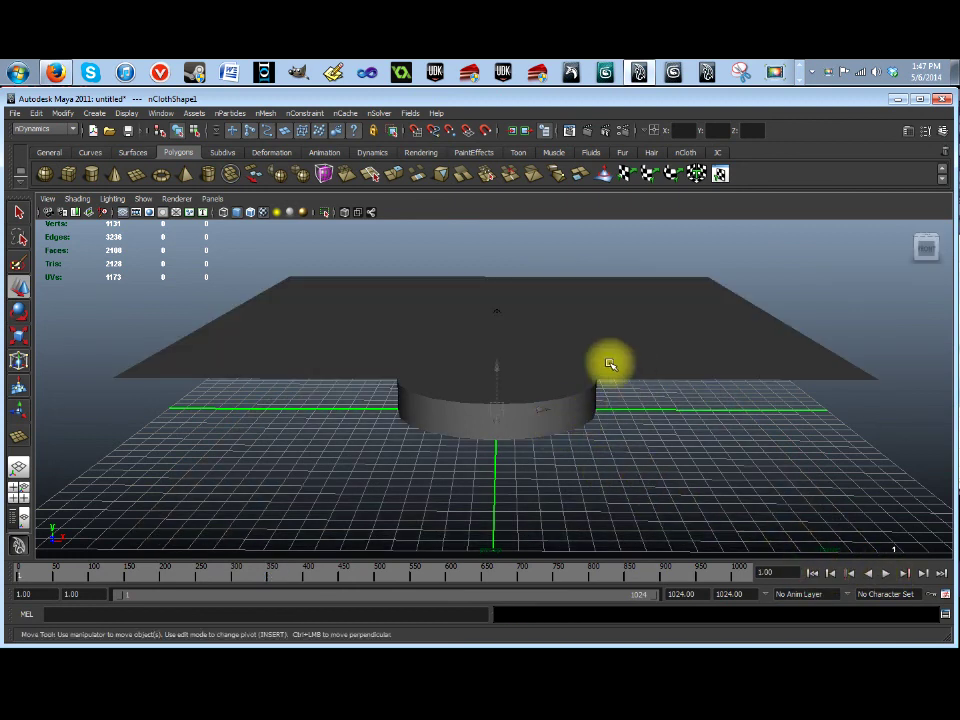
click(634, 340)
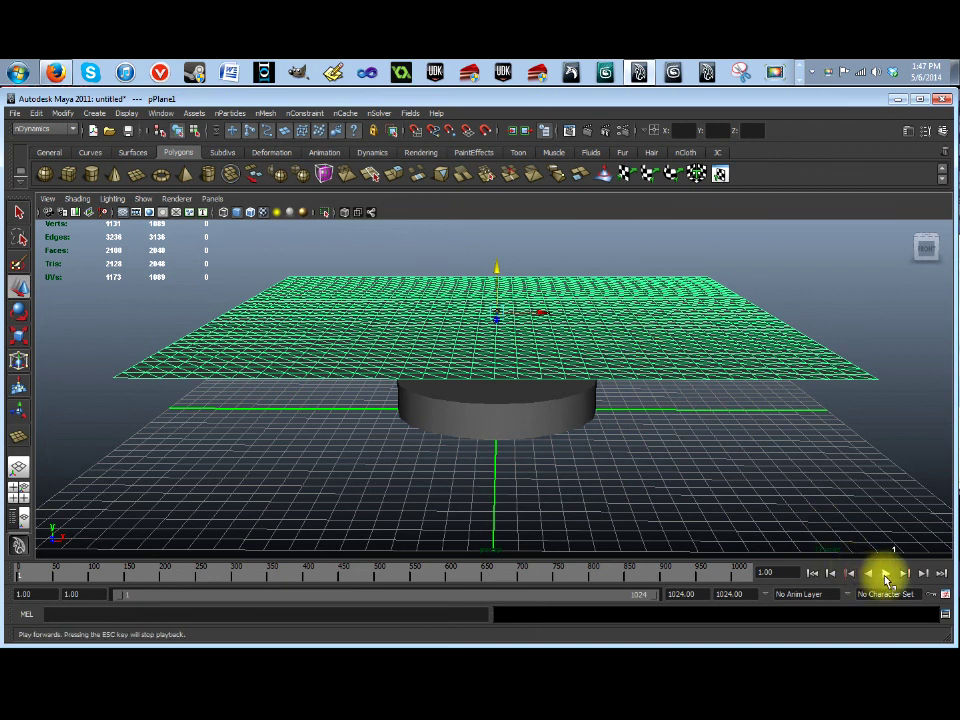
Step: Make the cylinder a passive collider (nRigidShape1) with nMesh > Create Passive Collider
click(557, 417)
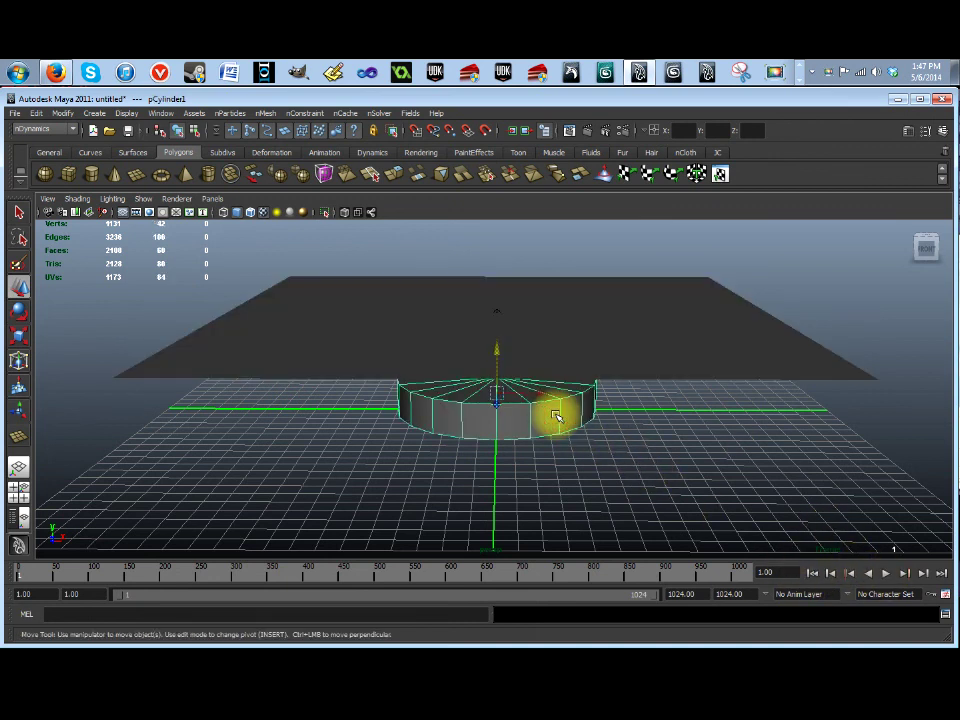
alt+drag(643, 469, 642, 463)
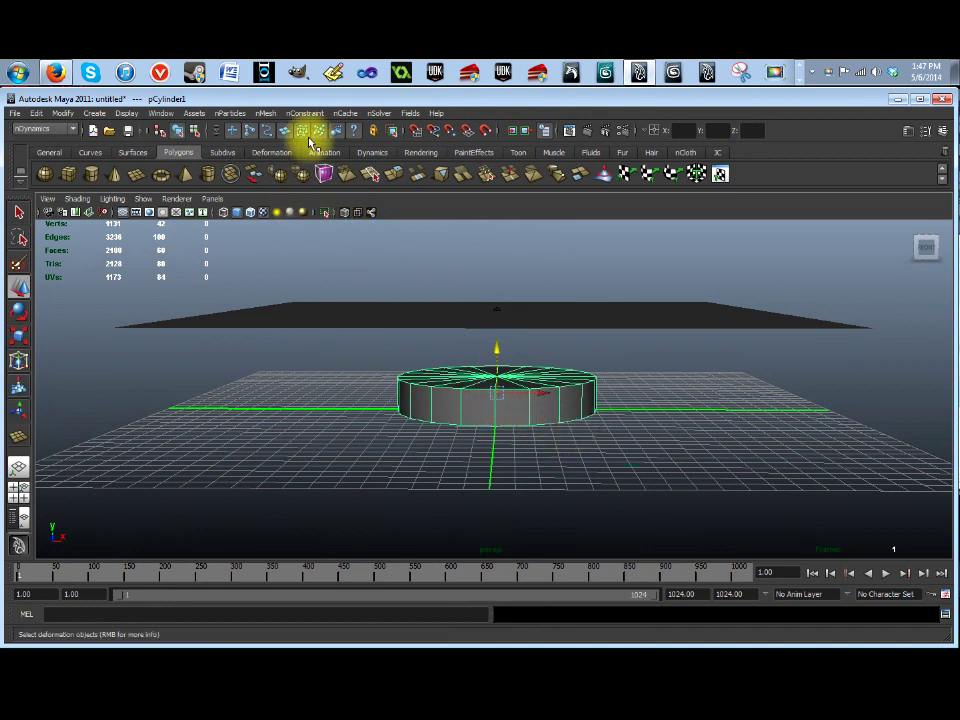
click(266, 113)
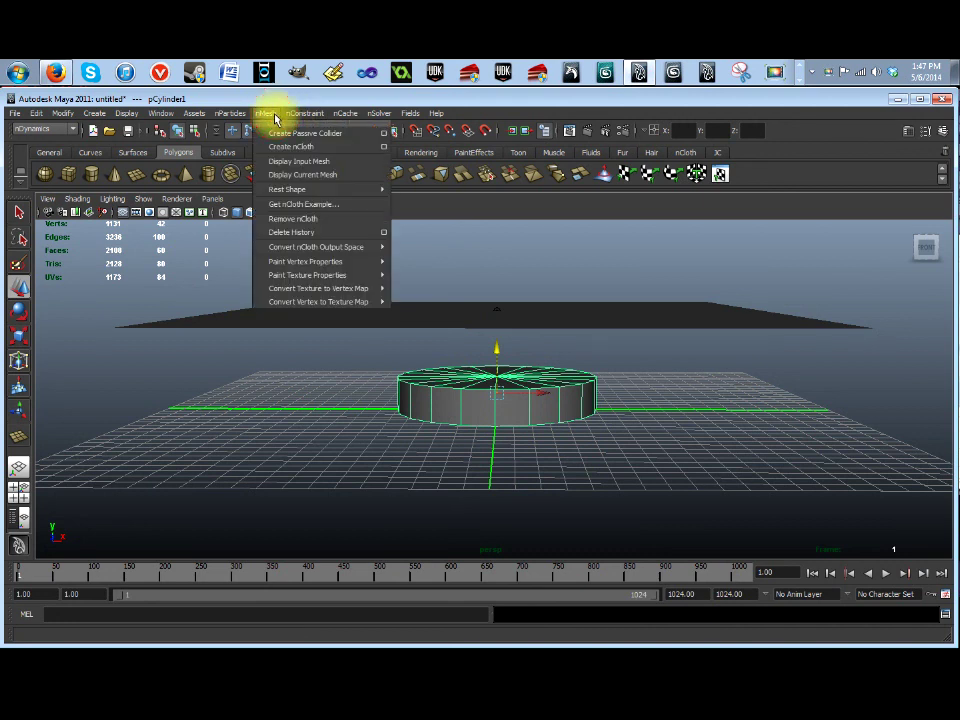
click(349, 134)
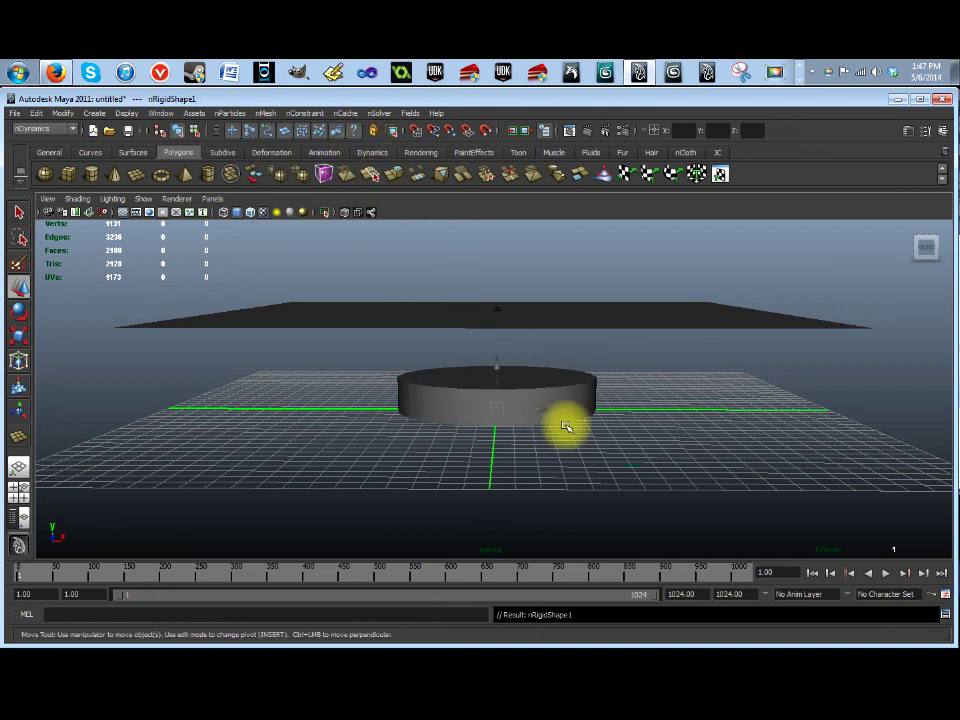
click(886, 574)
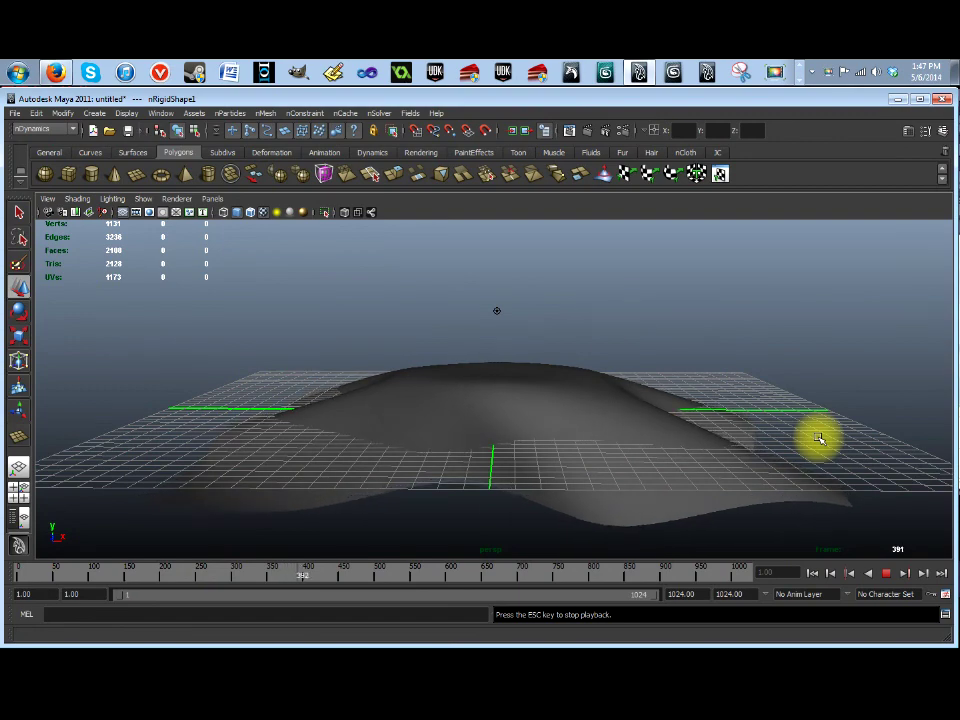
alt+drag(810, 437, 771, 462)
click(884, 573)
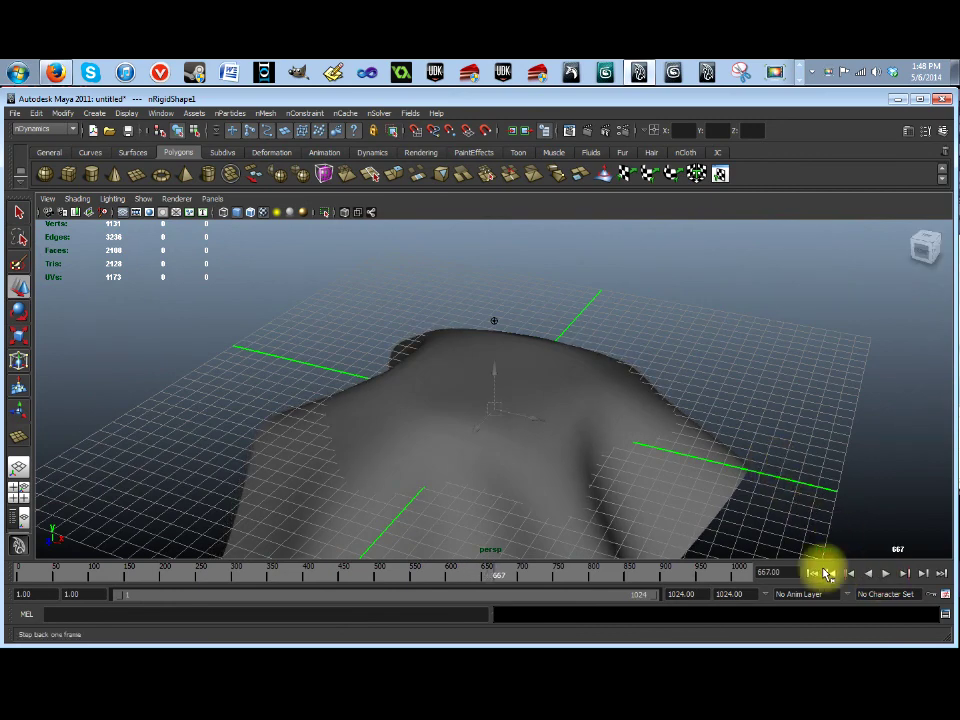
click(813, 572)
alt+drag(784, 489, 821, 459)
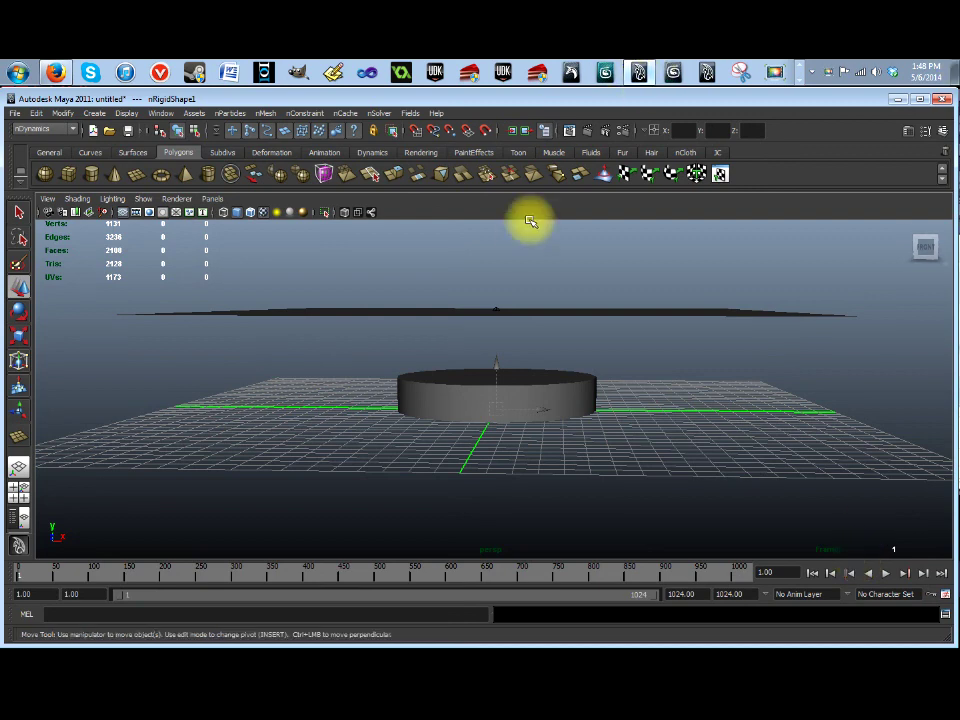
alt+drag(615, 403, 654, 381)
Step: Show the cloth plane's nucleus1 solver attributes: gravity 9.8, air density 1, wind speed 0
click(611, 346)
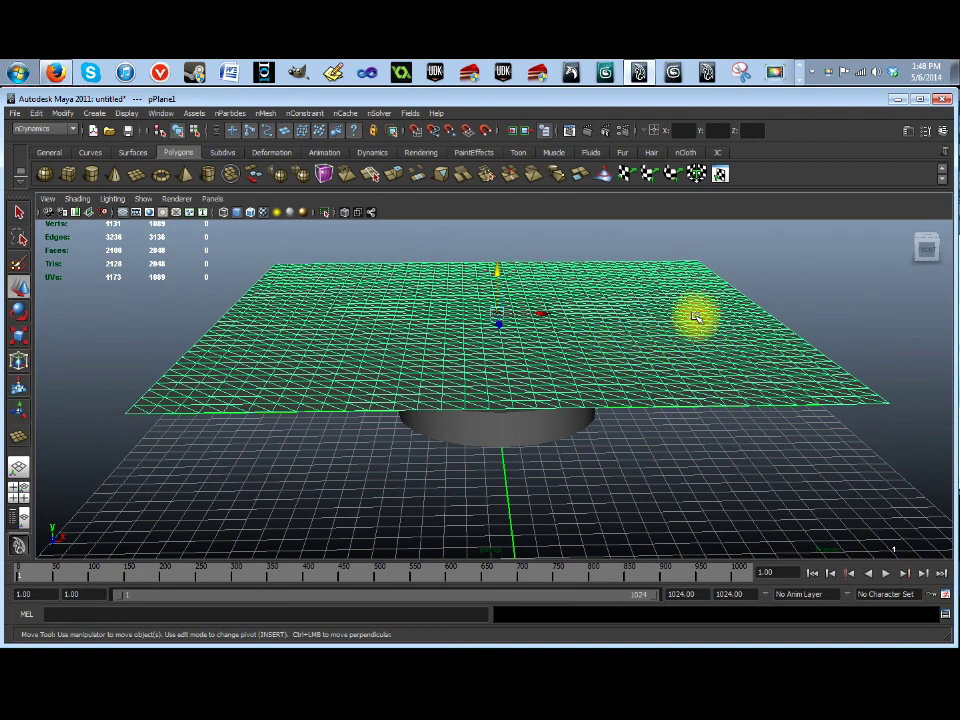
click(908, 134)
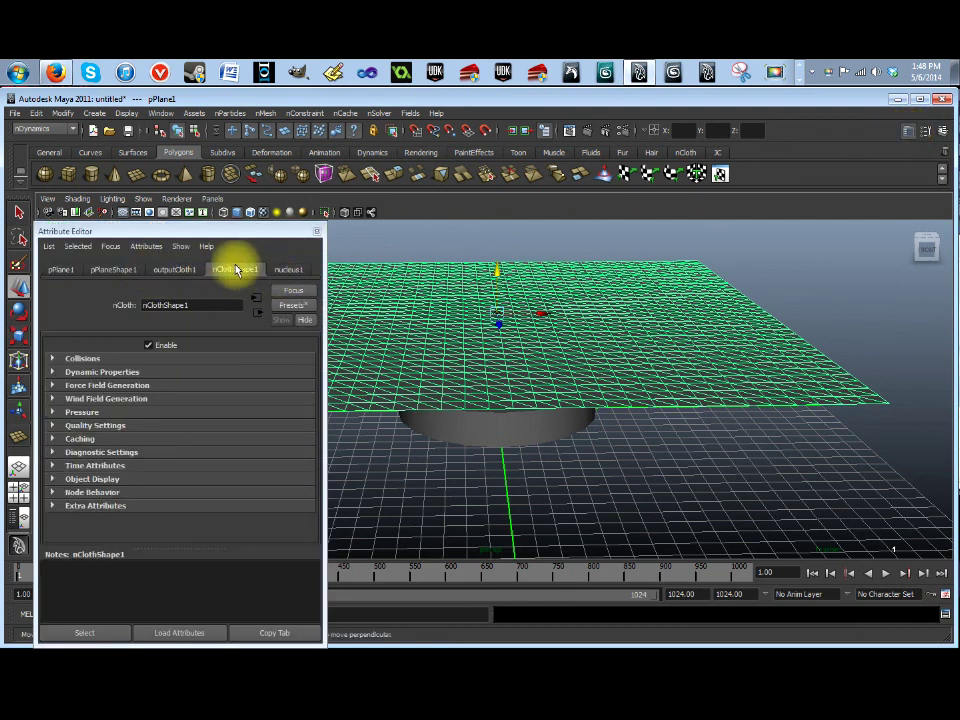
click(192, 269)
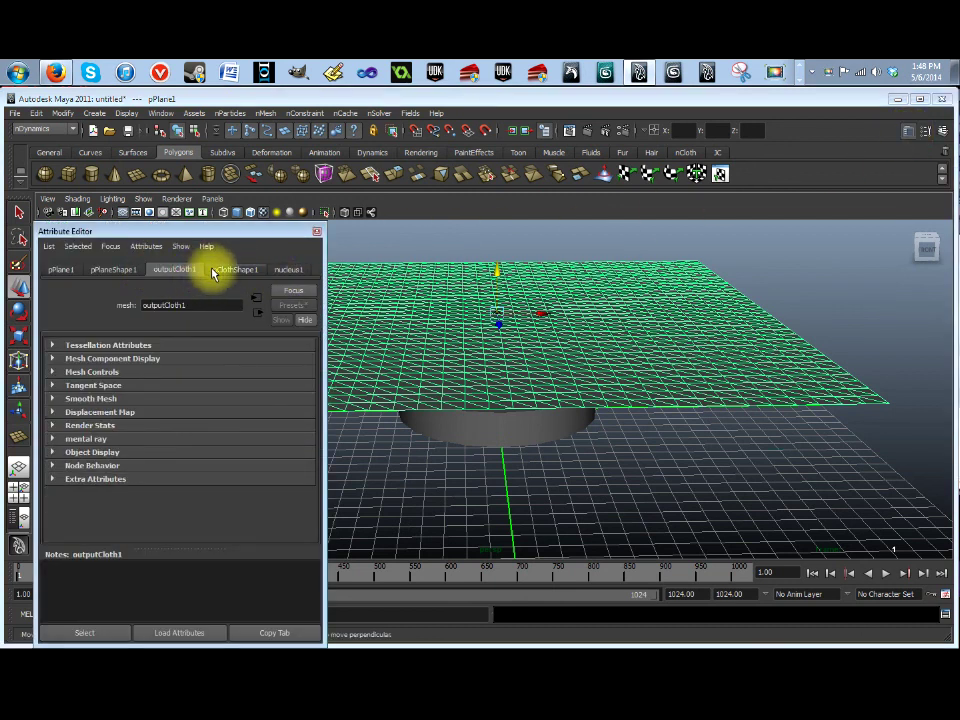
click(238, 270)
click(284, 272)
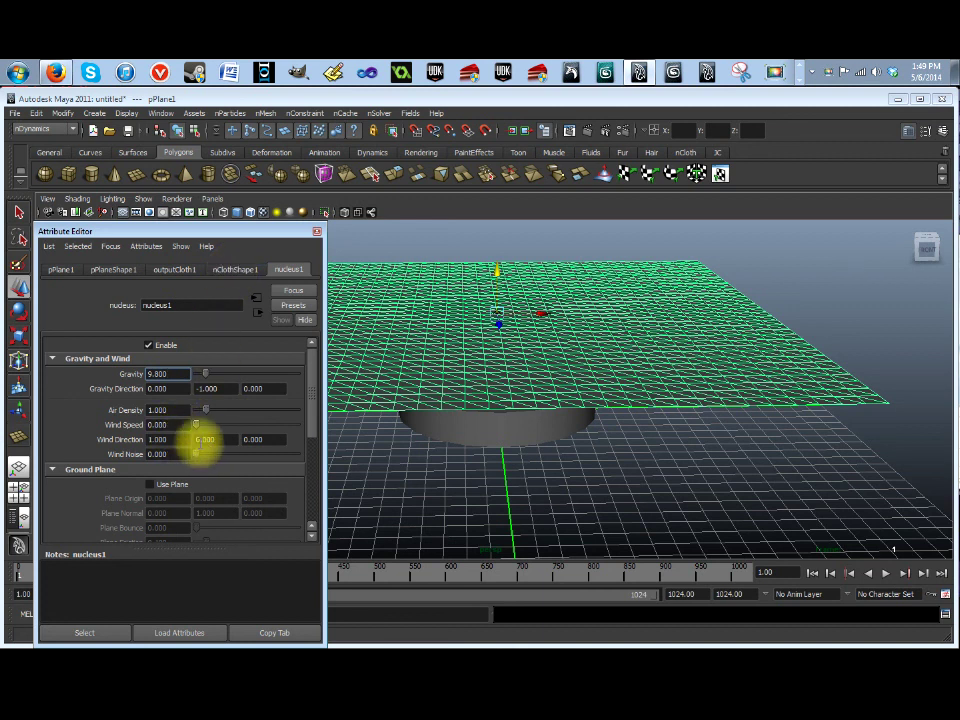
Step: Set nucleus1 Wind Speed and Wind Noise to 5
click(172, 439)
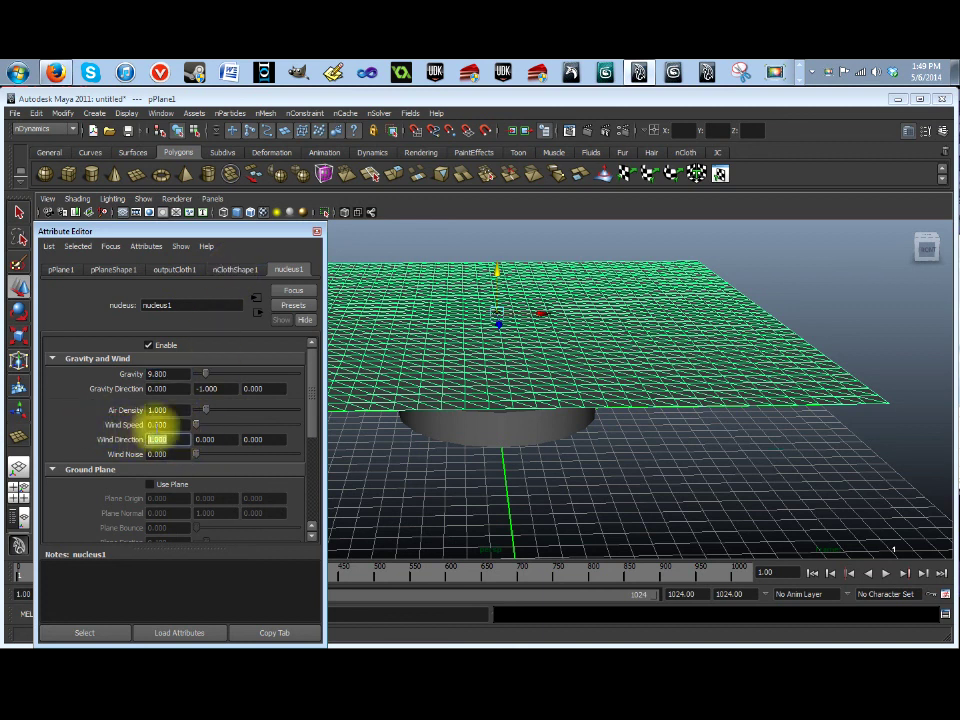
click(178, 424)
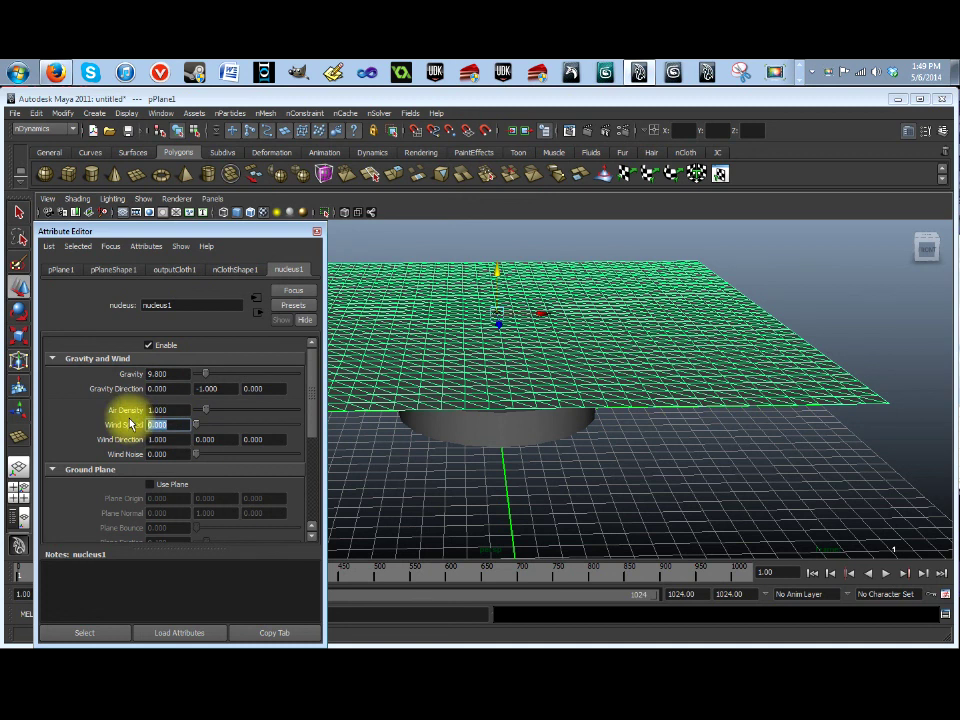
text(5)
click(175, 454)
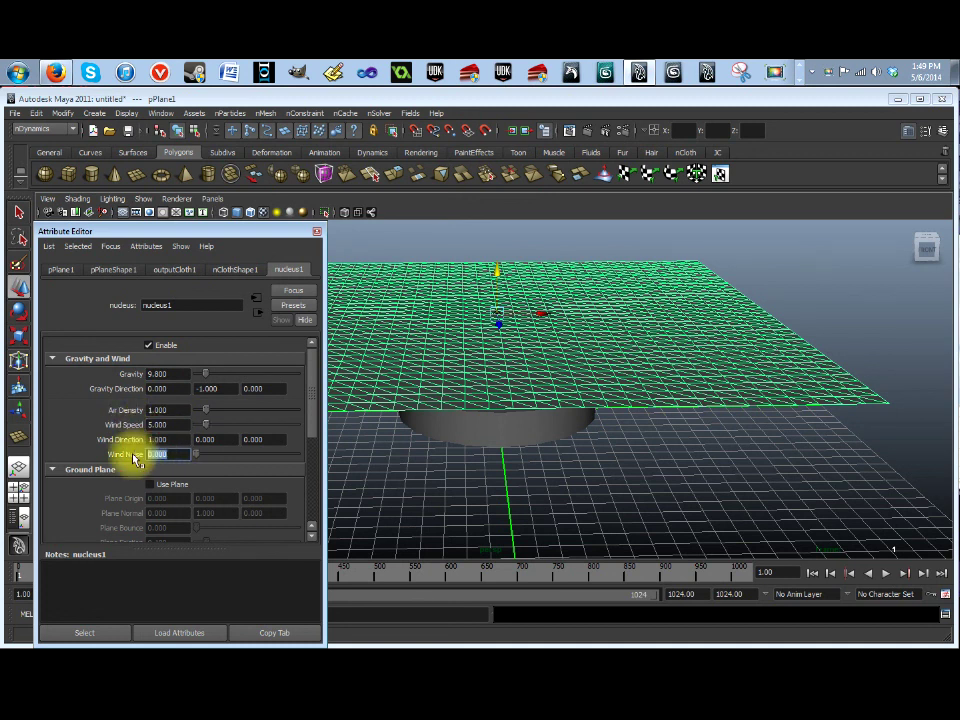
text(5)
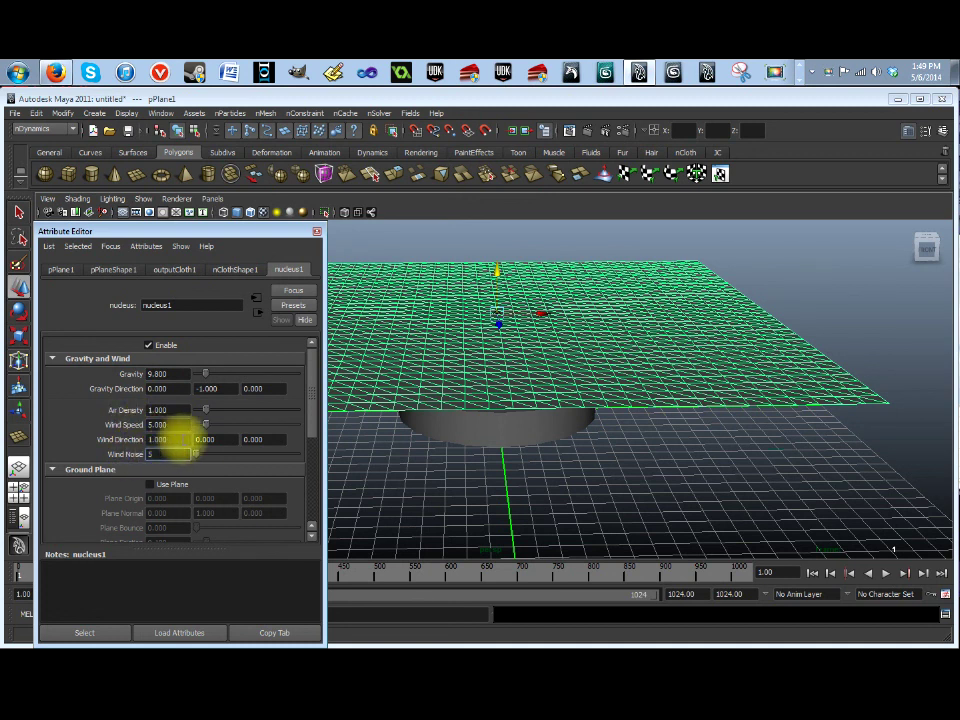
Step: Play the simulation and watch the wind blow the cloth away, then stop it
click(886, 573)
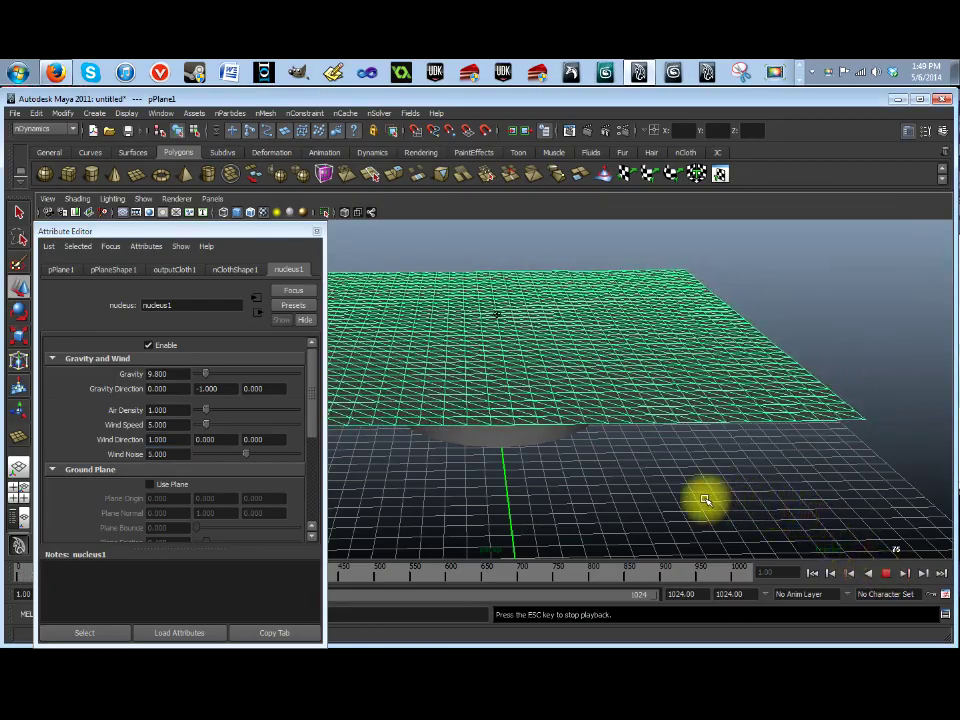
alt+drag(703, 497, 701, 482)
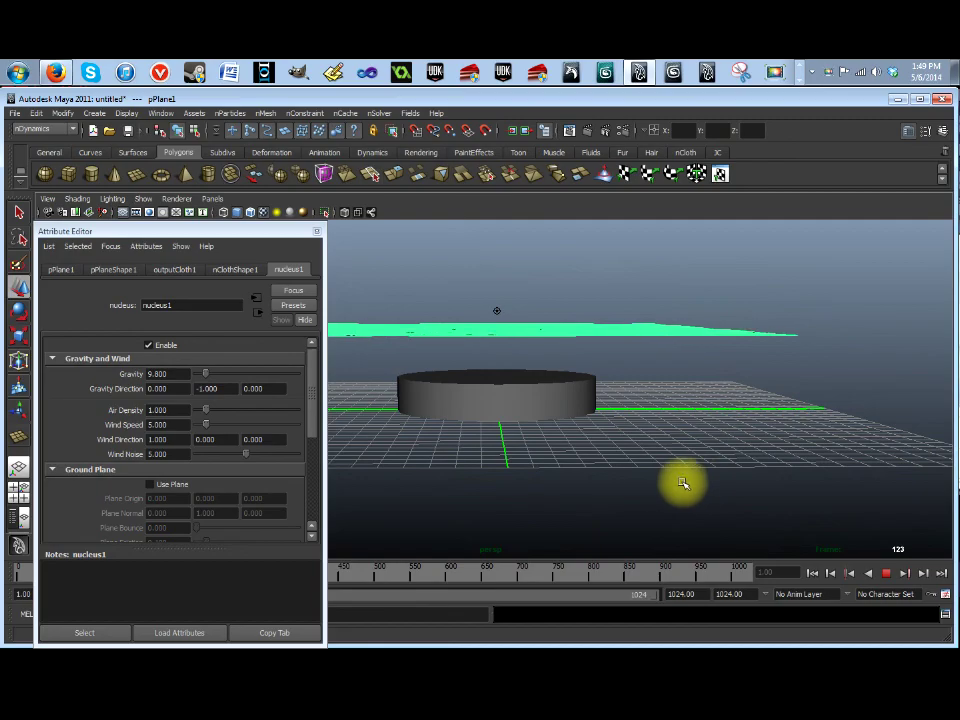
alt+drag(630, 456, 505, 459)
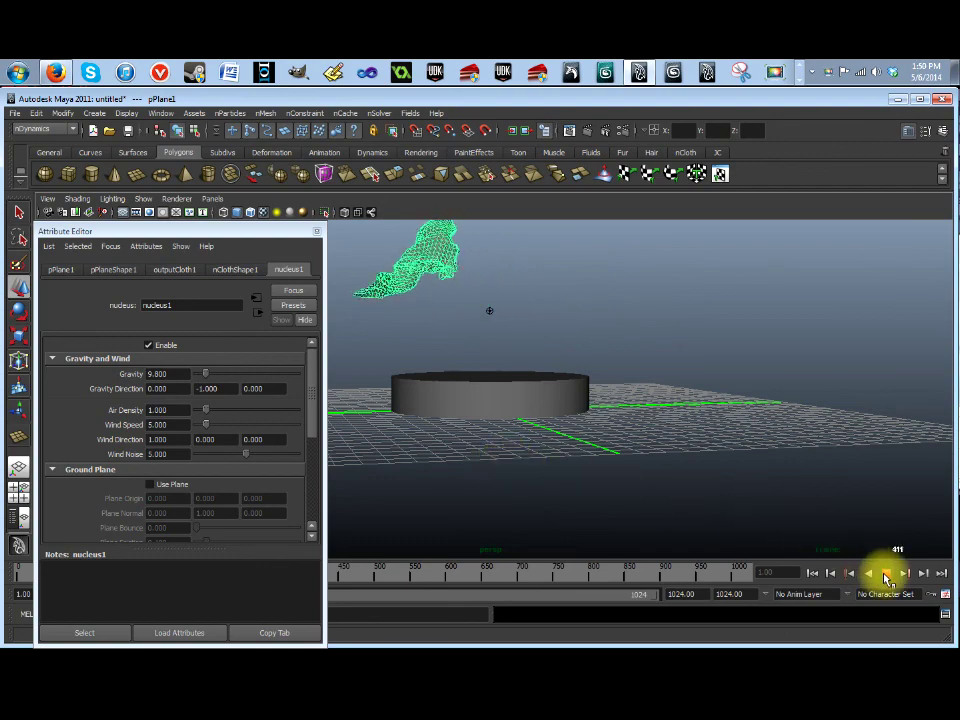
click(886, 573)
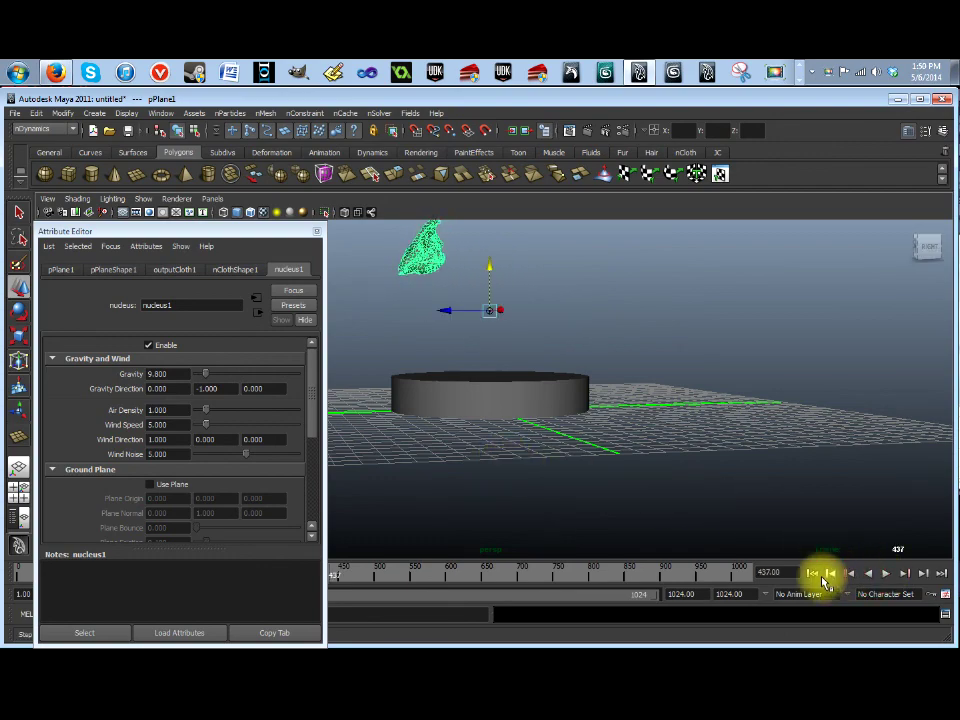
Step: Rewind to frame 1 and set nucleus1 Wind Speed and Wind Noise to 0
click(812, 573)
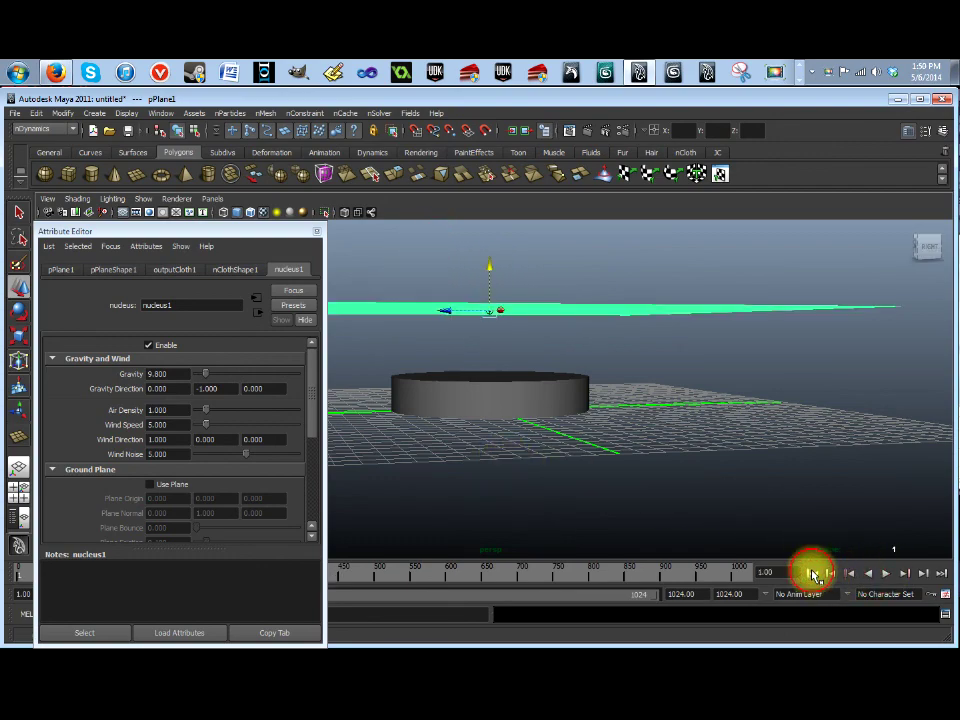
alt+drag(505, 470, 606, 480)
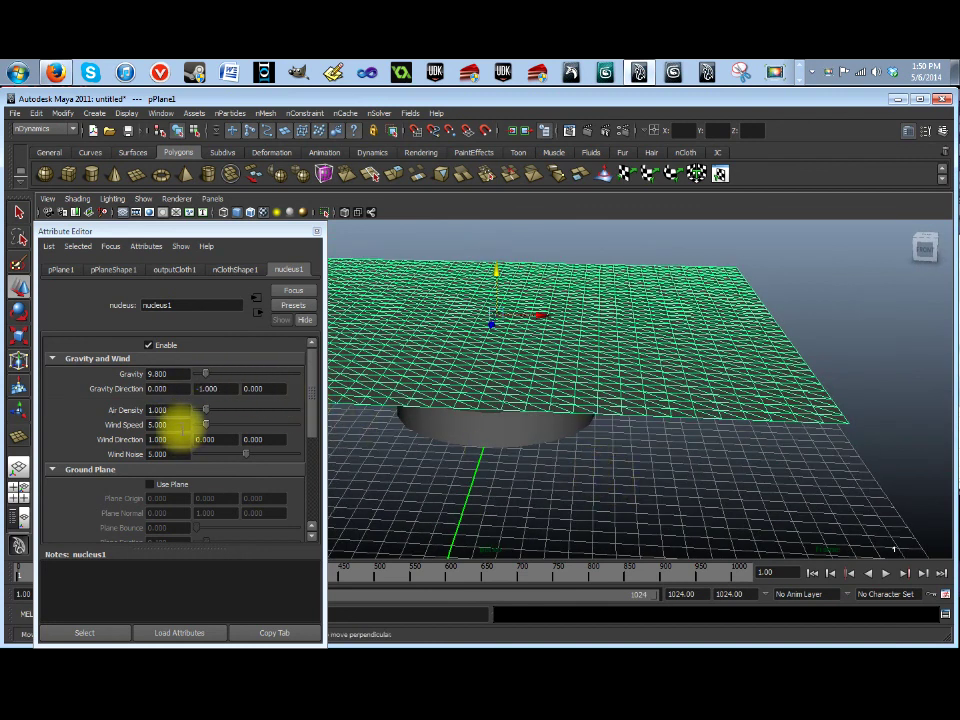
double_click(185, 424)
text(0)
key(Return)
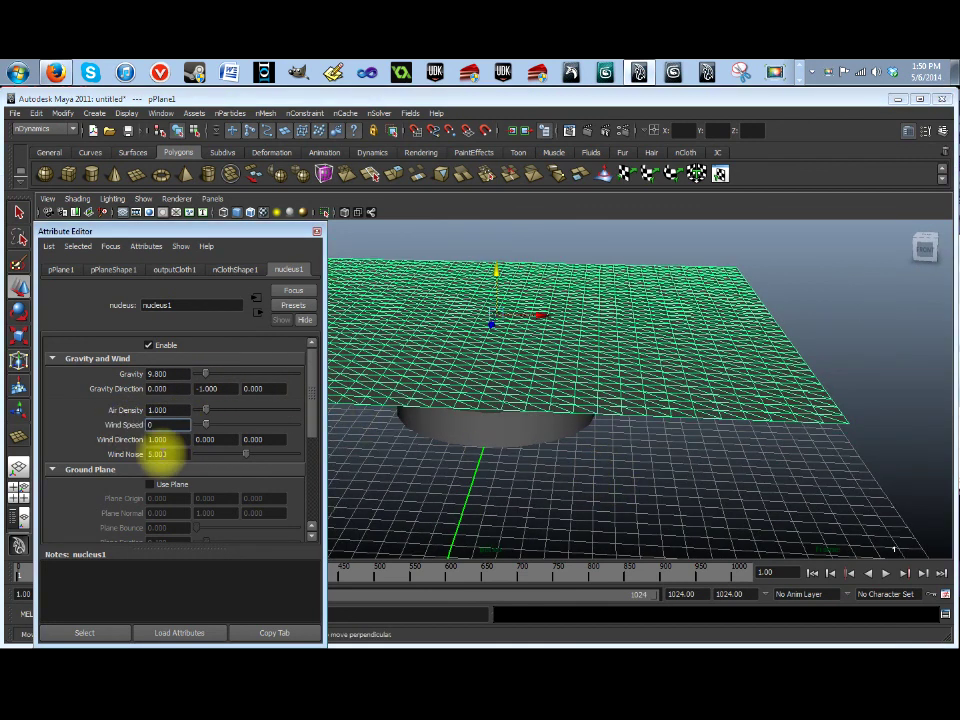
double_click(175, 453)
text(0)
key(Return)
double_click(170, 439)
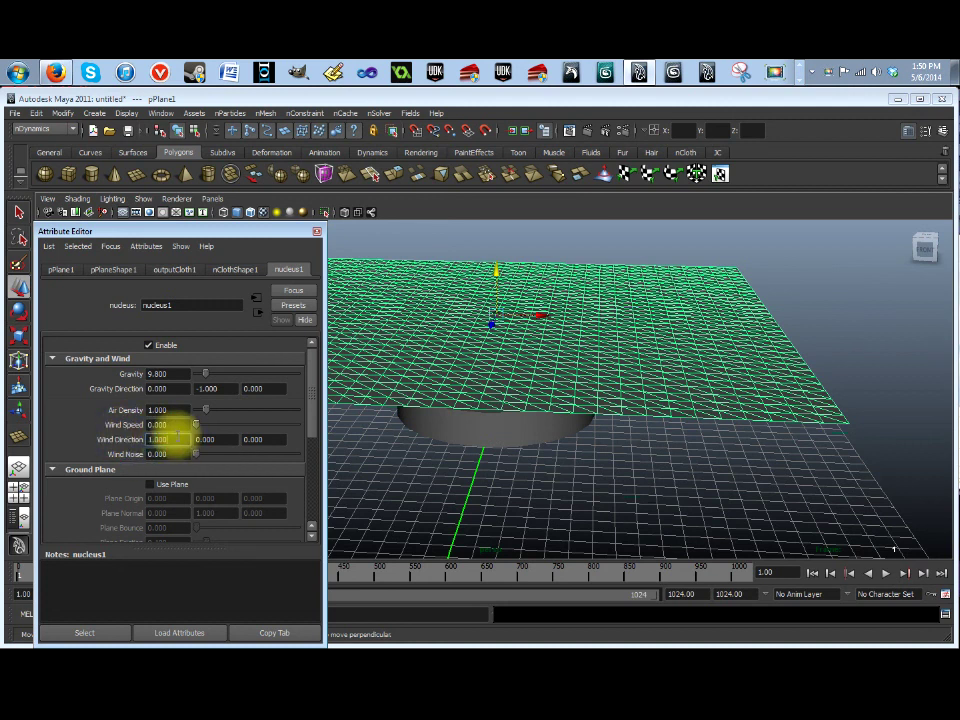
Step: Set nClothShape1 Dynamic Properties Mass to 0.25
click(233, 270)
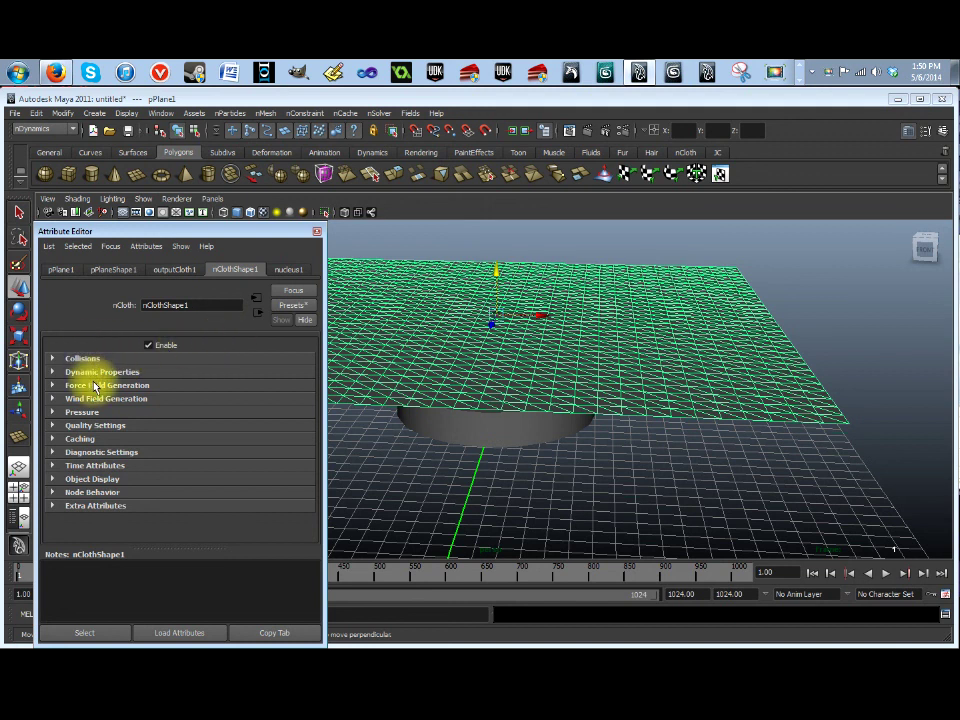
click(90, 373)
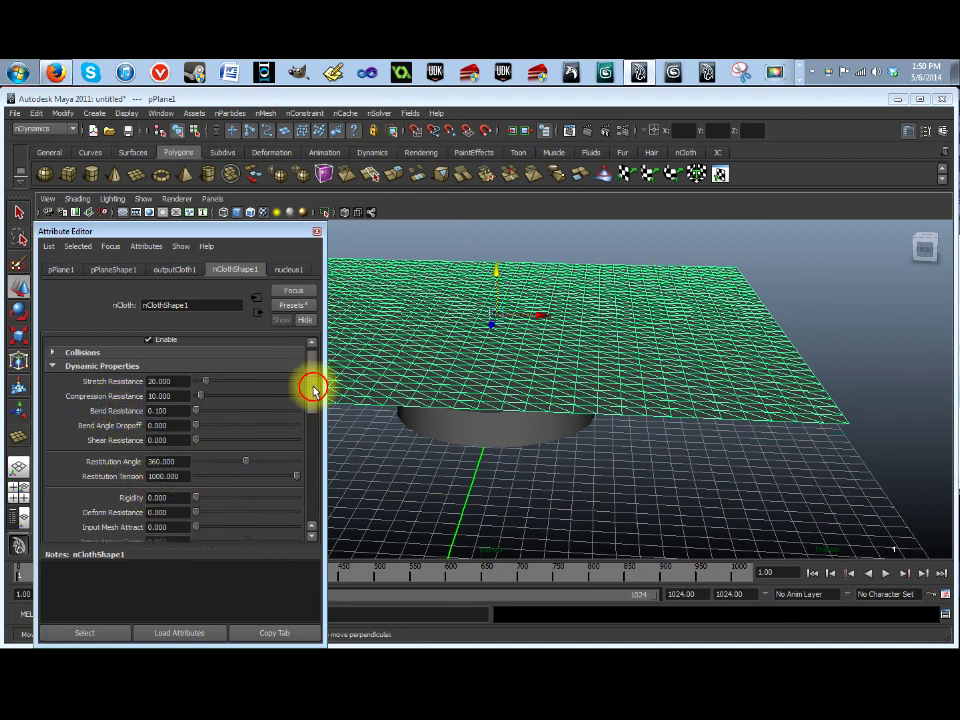
drag(313, 388, 244, 435)
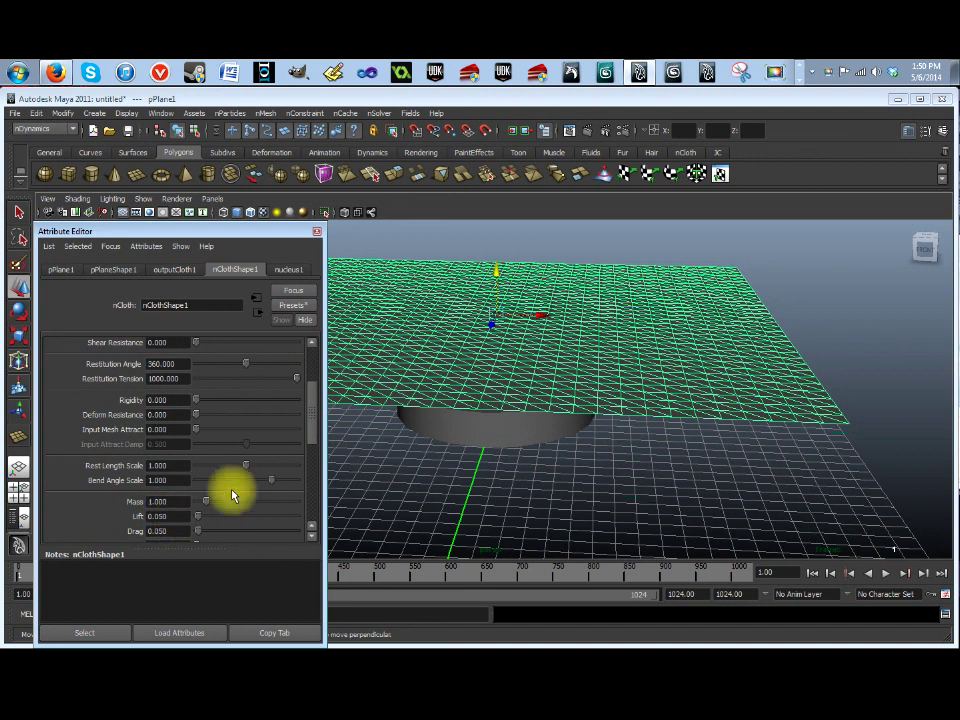
scroll(313, 447, down, 1)
scroll(313, 447, down, 4)
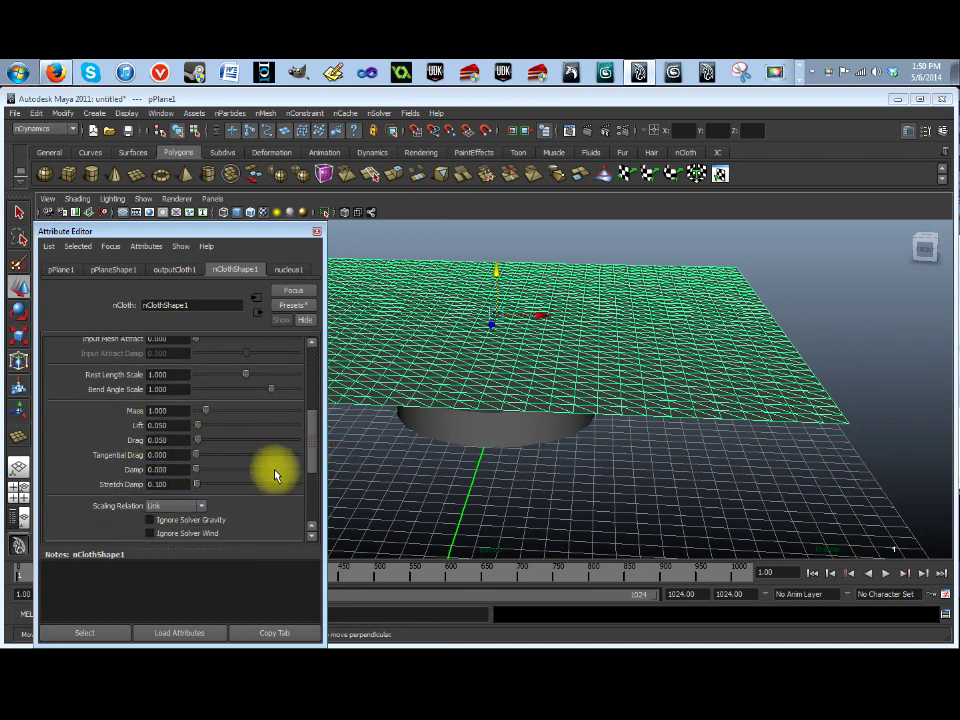
scroll(316, 454, up, 2)
scroll(316, 454, up, 1)
click(168, 451)
text(.25)
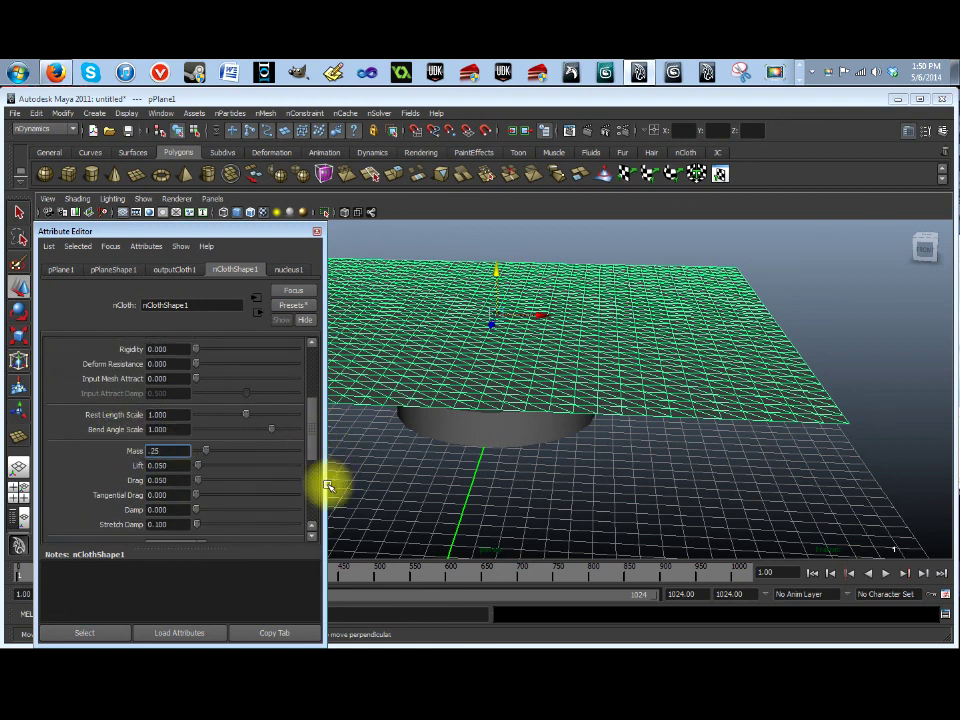
click(165, 465)
Step: Start the windless, lighter cloth simulation and expand the cloth's Collisions section
click(885, 575)
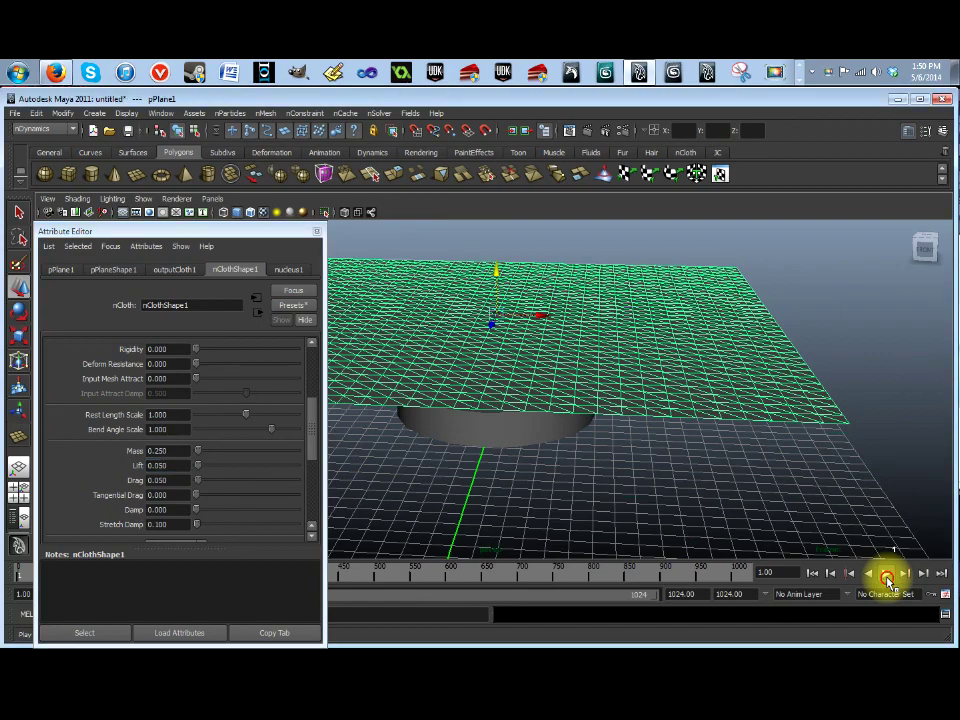
alt+drag(670, 458, 666, 448)
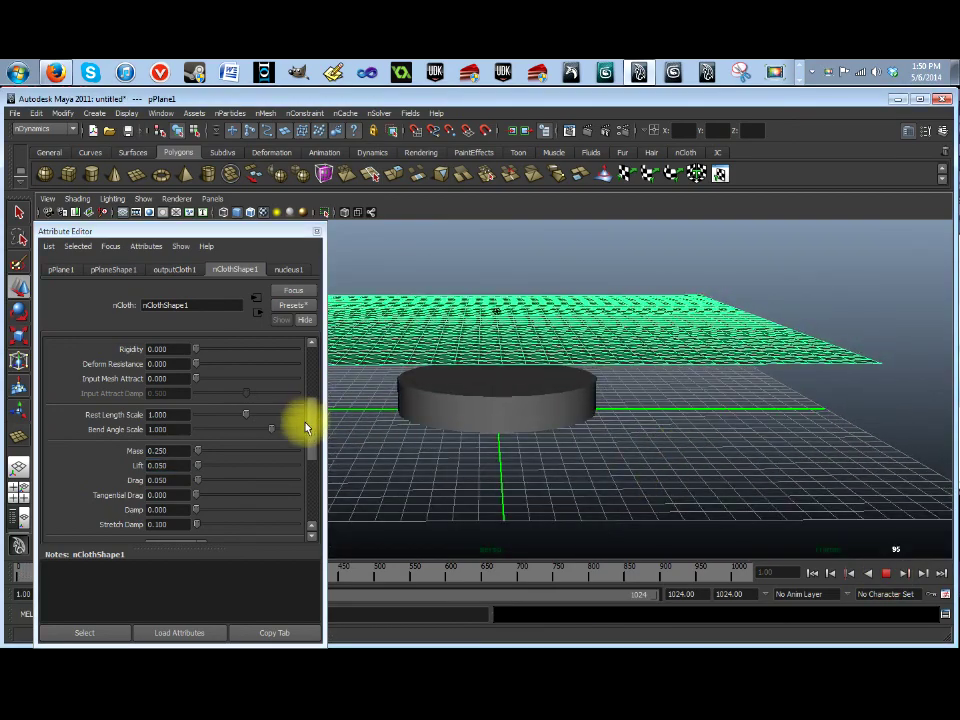
drag(311, 424, 330, 378)
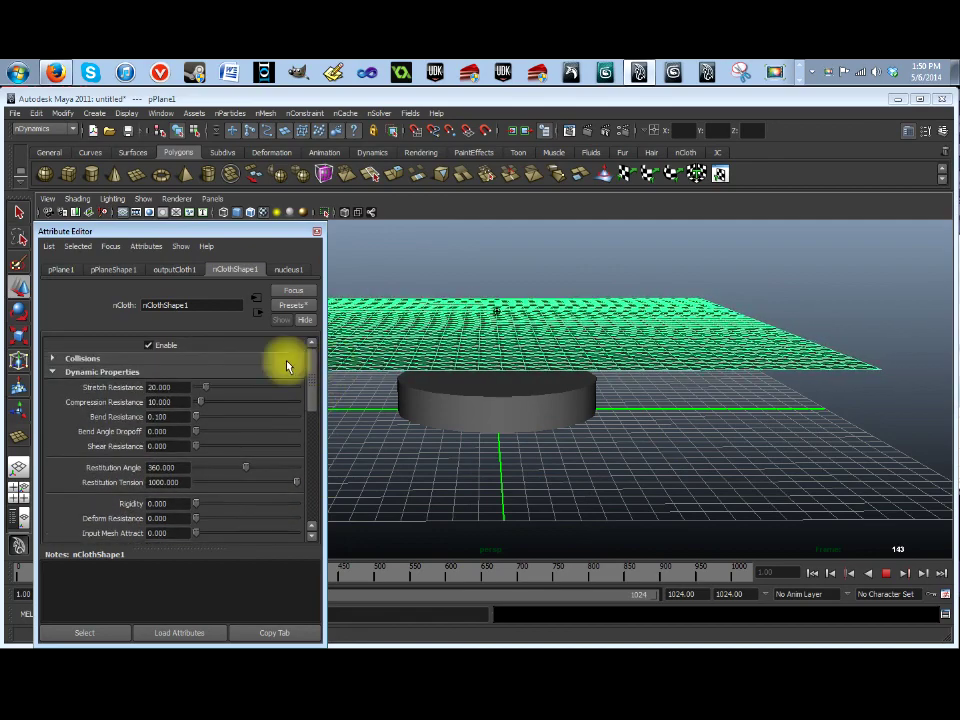
click(152, 358)
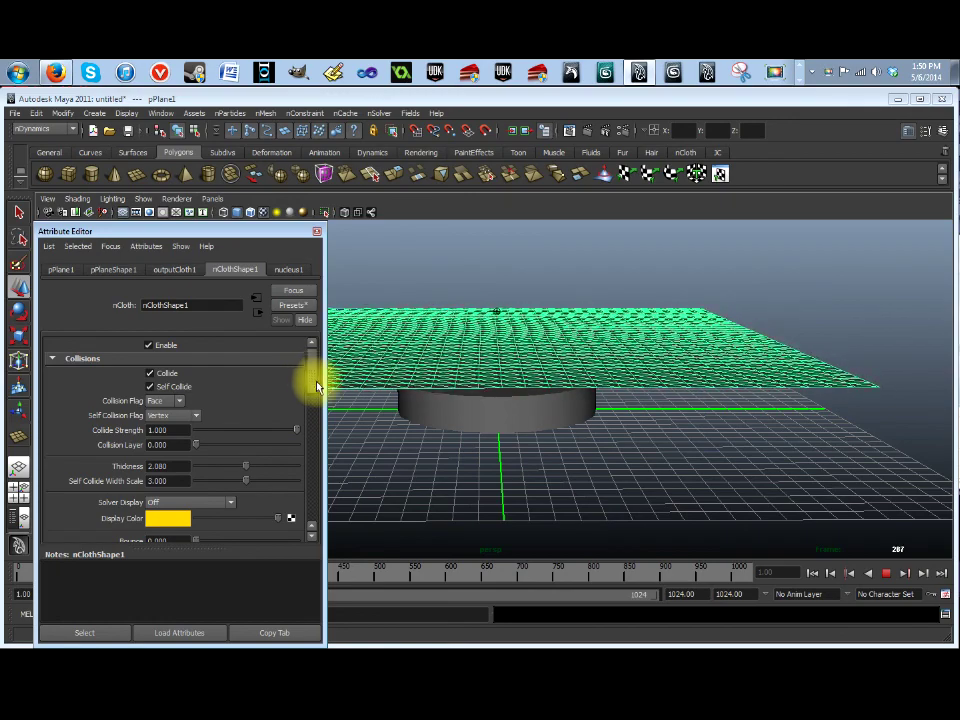
drag(289, 231, 236, 232)
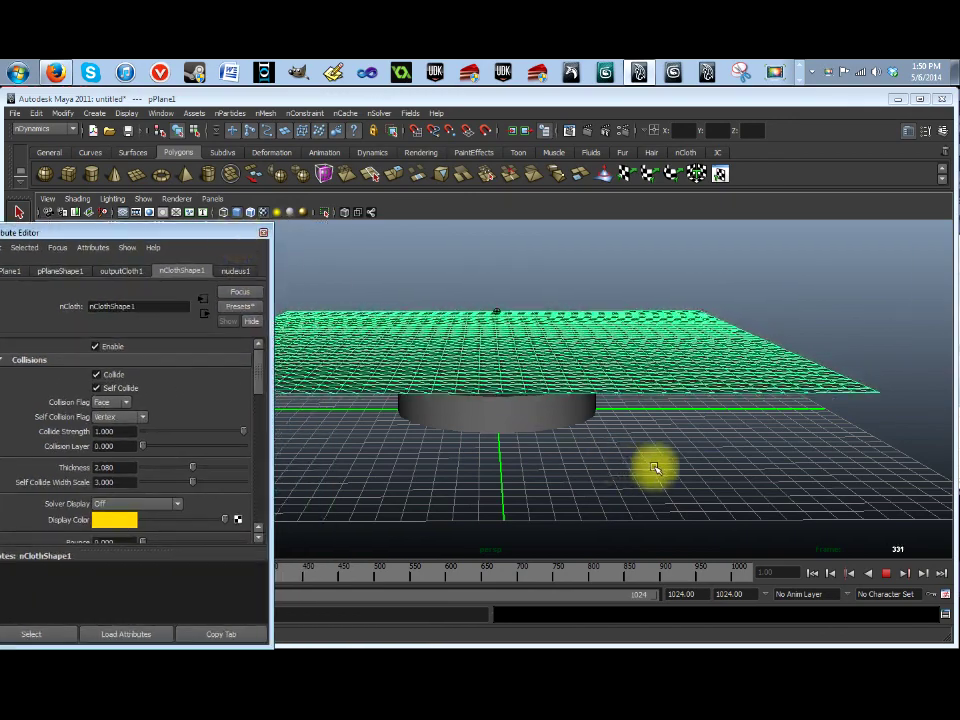
Step: Orbit around the cloth draping over the cylinder, then stop and rewind to frame 1
mouse_move(656, 465)
alt+mouse_down()
mouse_move(662, 444)
mouse_move(668, 449)
alt+mouse_up()
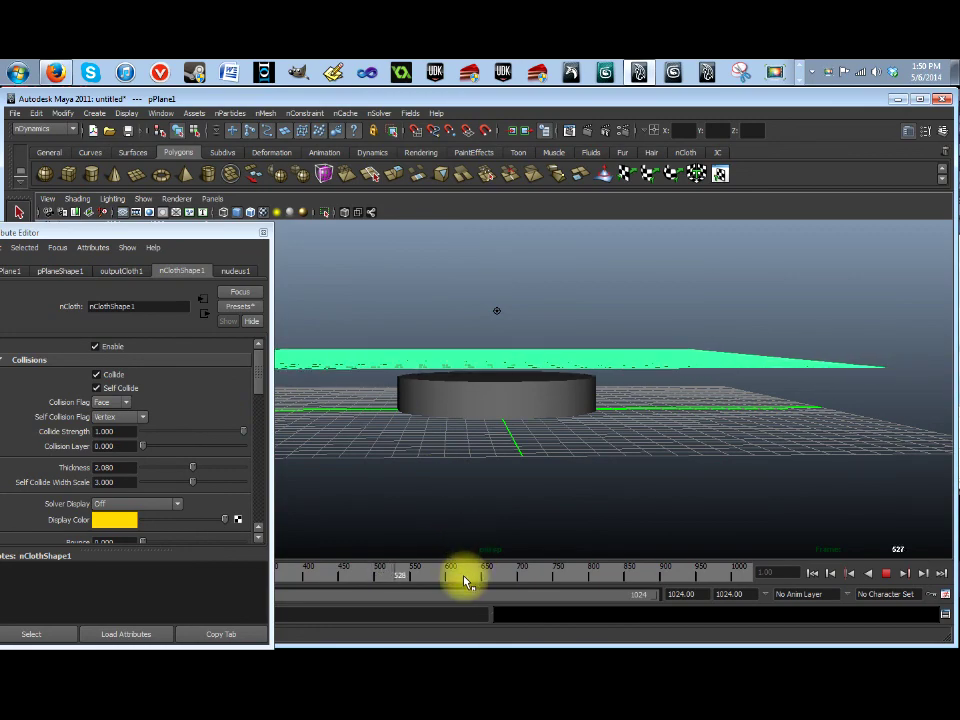
mouse_move(536, 507)
alt+mouse_down()
mouse_move(535, 519)
mouse_move(533, 506)
alt+mouse_up()
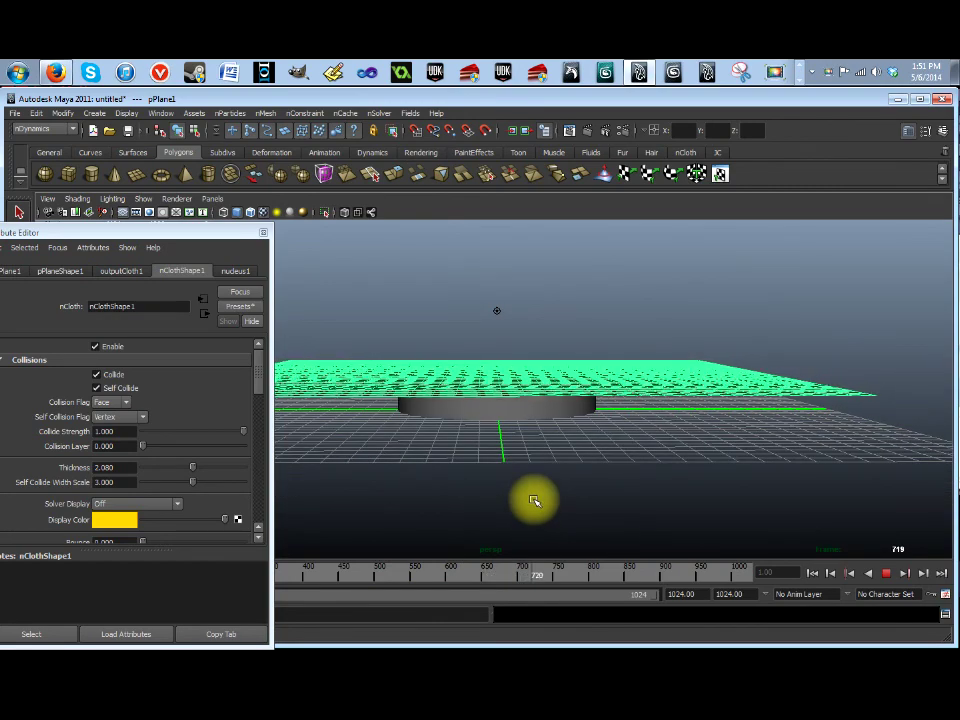
alt+drag(535, 494, 537, 506)
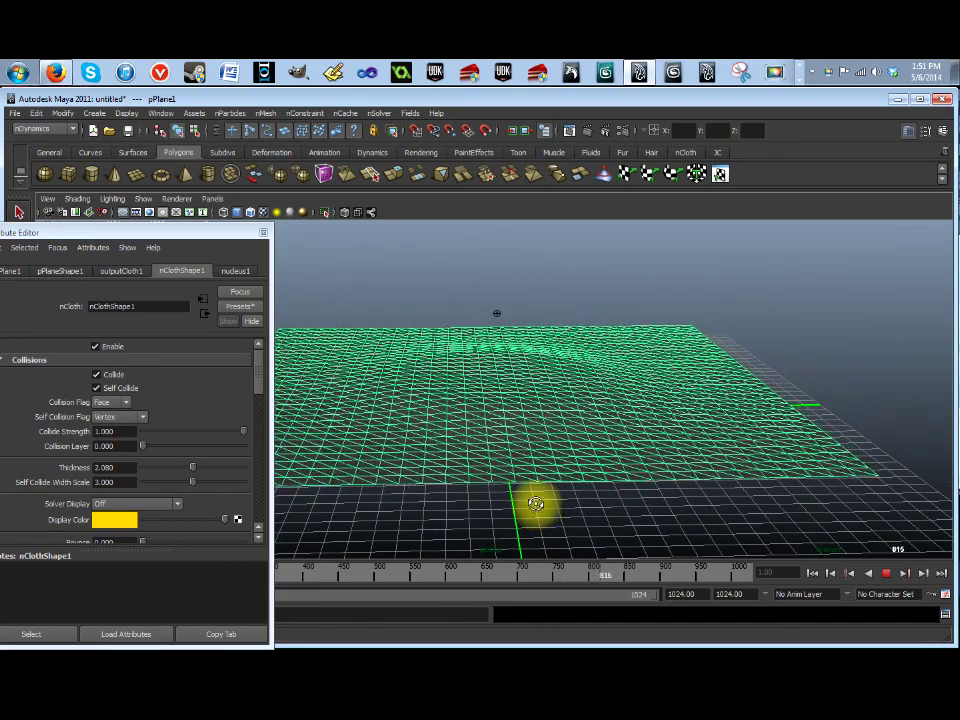
alt+drag(536, 505, 533, 492)
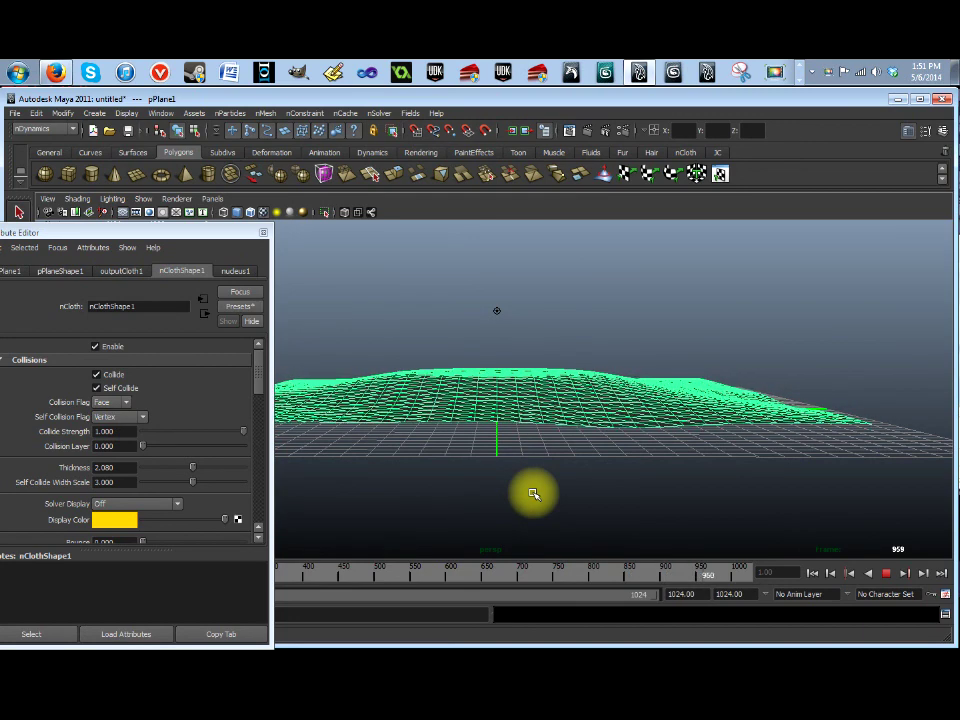
alt+drag(533, 492, 560, 468)
click(886, 573)
click(812, 573)
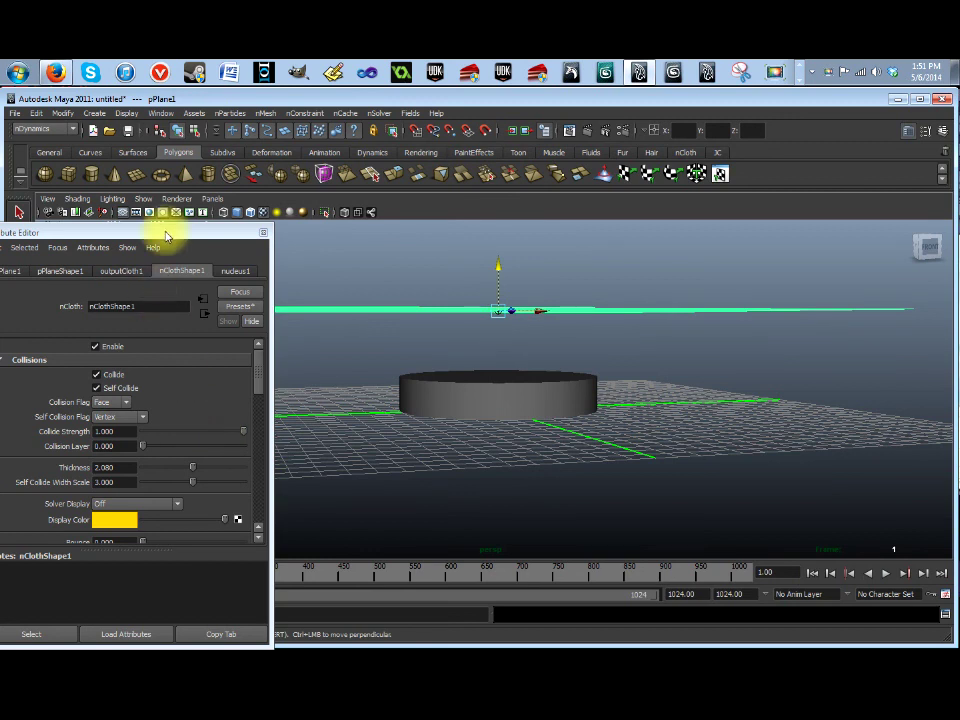
Step: Replace the nClothShape1 settings with the honey preset
drag(161, 231, 300, 209)
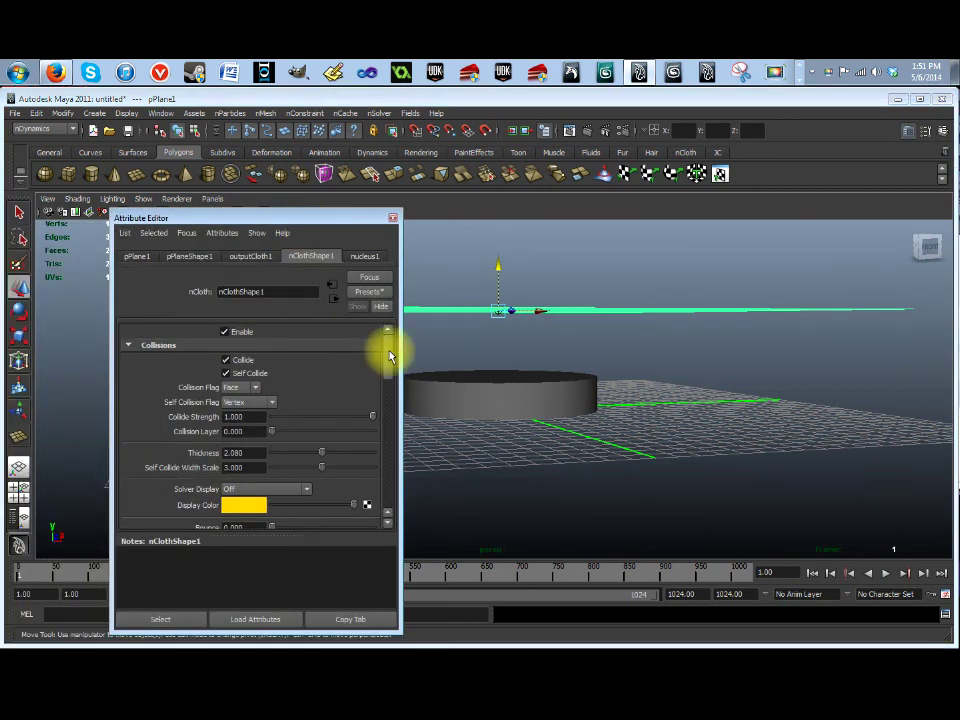
mouse_move(385, 352)
mouse_down()
mouse_move(386, 368)
mouse_move(390, 343)
mouse_up()
click(370, 293)
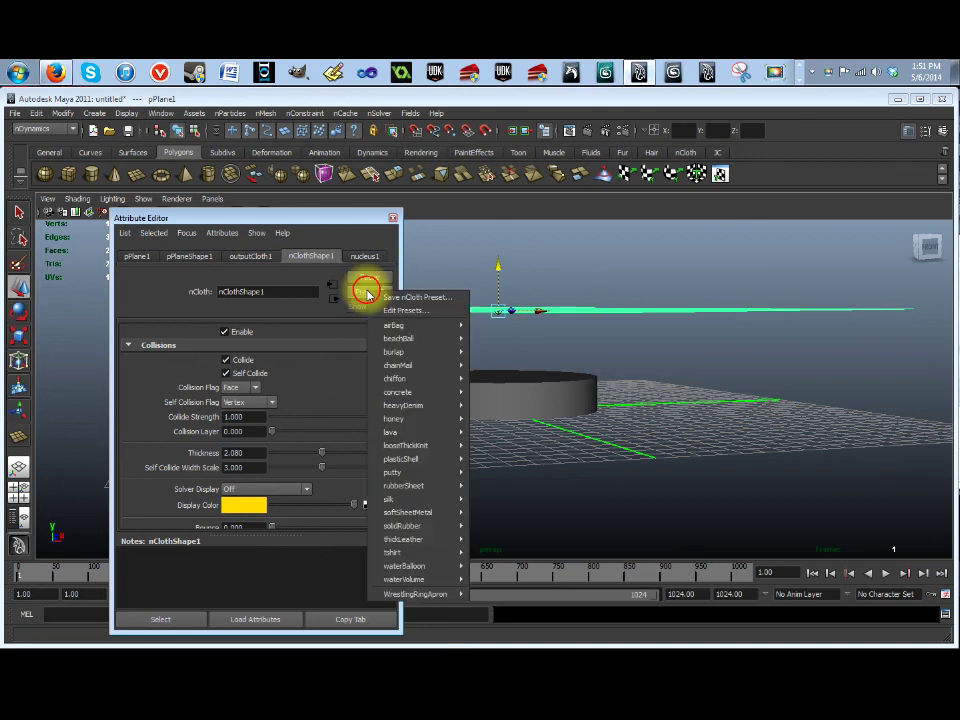
mouse_move(420, 422)
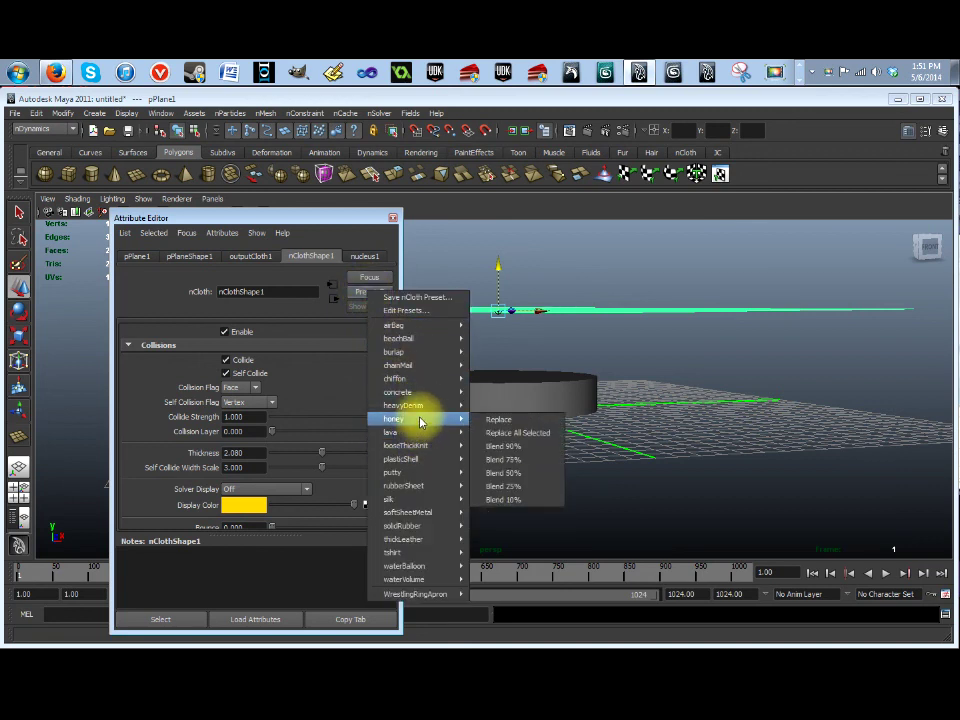
click(492, 422)
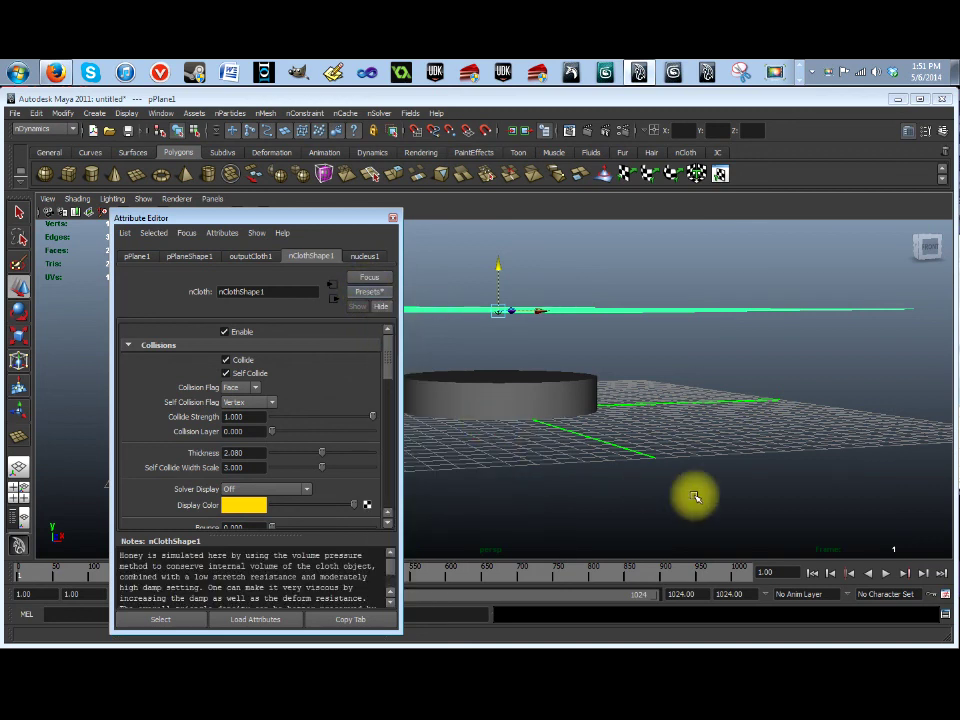
Step: Play the honey cloth draping around the cylinder, stop at frame 384, and close the Attribute Editor
click(886, 574)
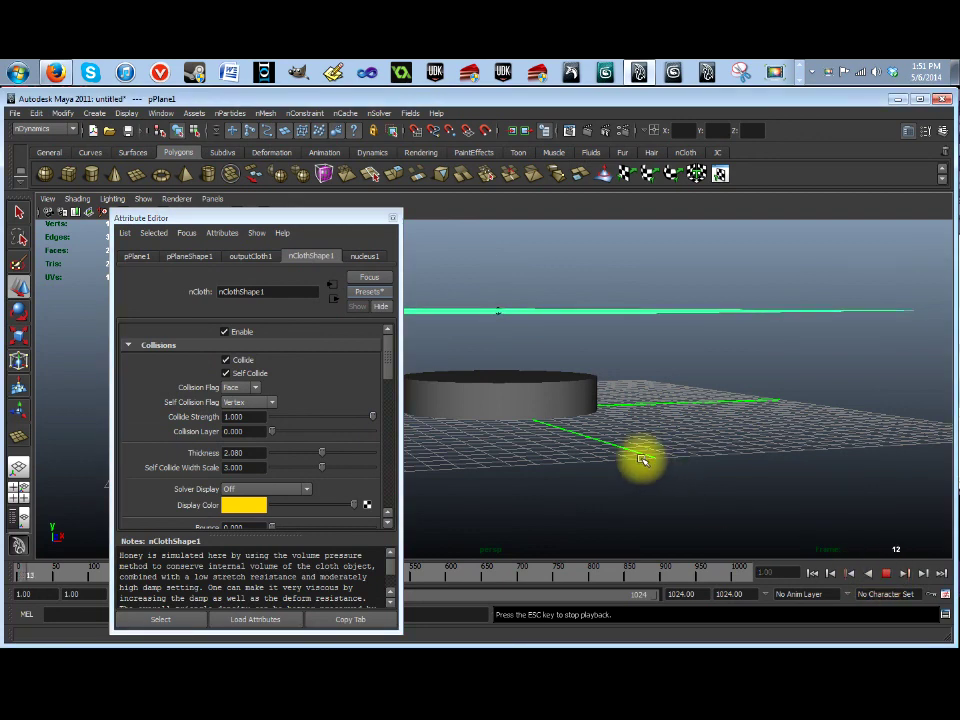
scroll(611, 482, down, 5)
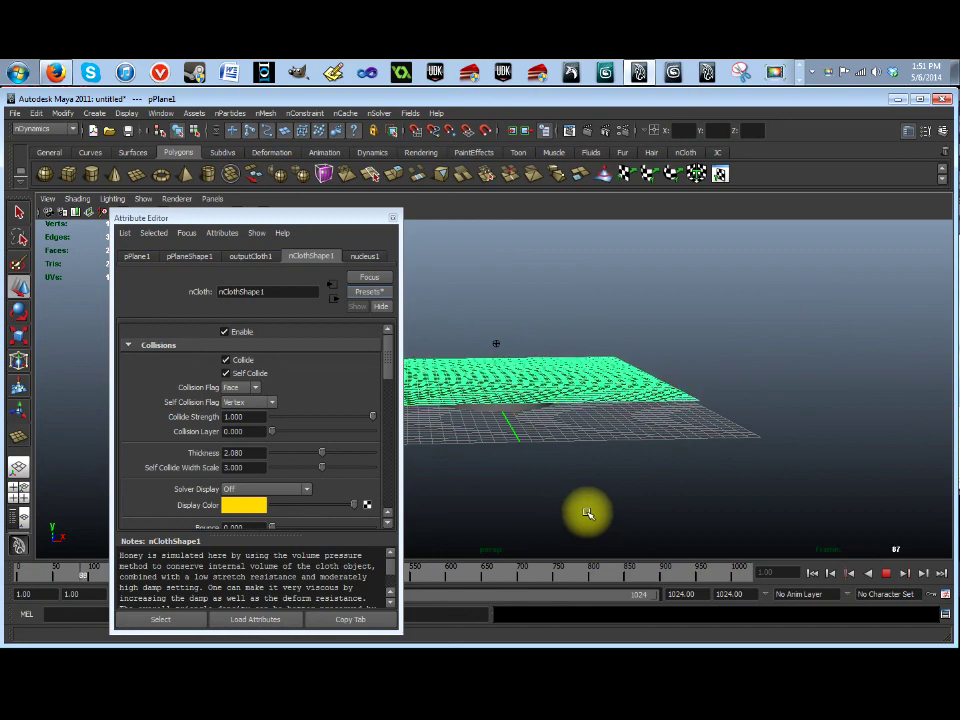
alt+drag(586, 517, 551, 508)
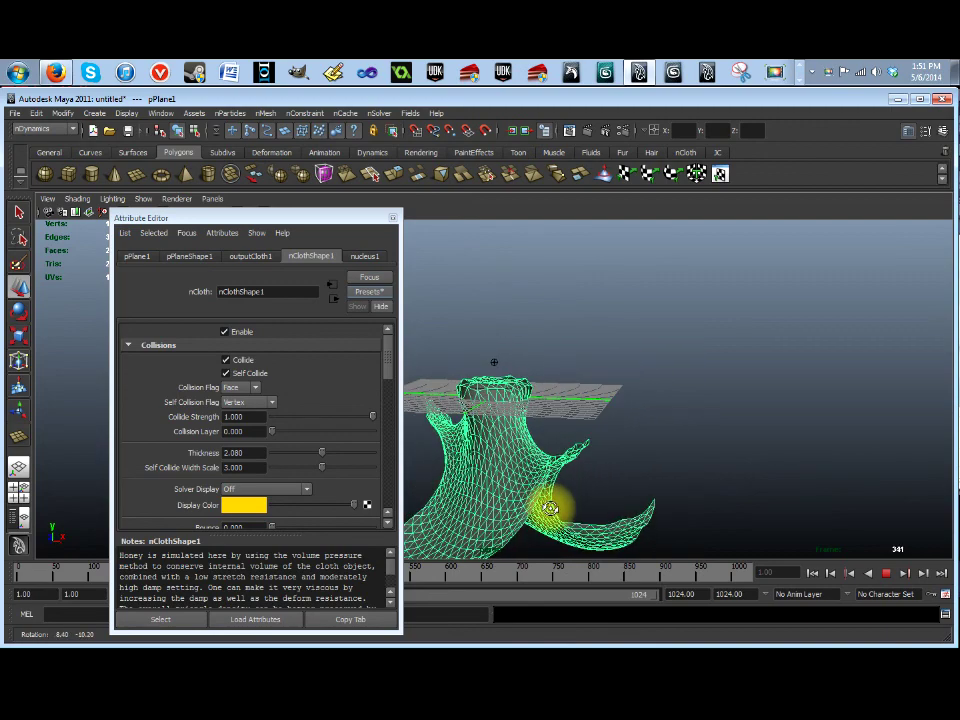
click(886, 574)
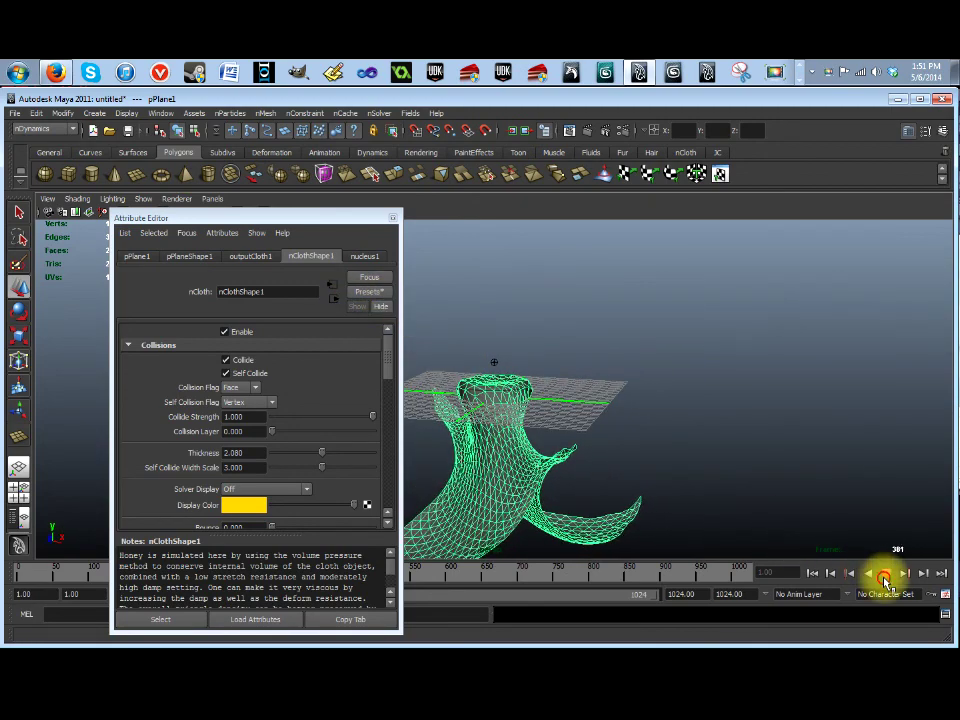
click(393, 217)
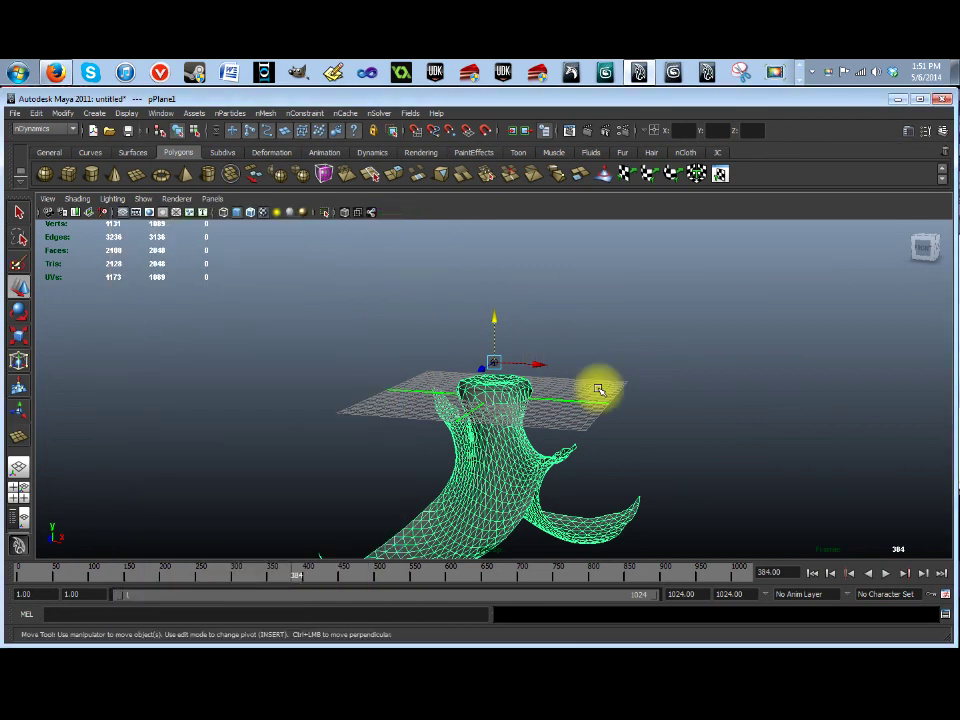